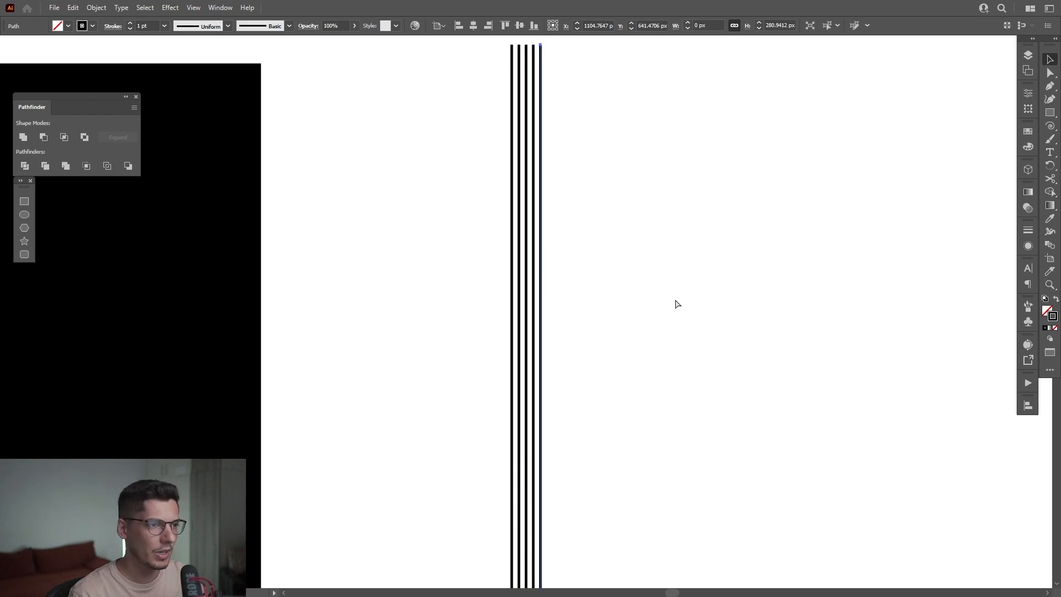
# - Repeat the last line duplication until the evenly spaced vertical lines form a block about 242 px wide
pyautogui.hotkey('ctrl', 'd')
pyautogui.hotkey('ctrl', 'd')
pyautogui.hotkey('ctrl', 'd')
pyautogui.hotkey('ctrl', 'd')
pyautogui.hotkey('ctrl', 'd')
pyautogui.hotkey('ctrl', 'd')
pyautogui.hotkey('ctrl', 'd')
pyautogui.hotkey('ctrl', 'd')
pyautogui.hotkey('ctrl', 'd')
pyautogui.hotkey('ctrl', 'd')
pyautogui.hotkey('ctrl', 'd')
pyautogui.hotkey('ctrl', 'd')
pyautogui.hotkey('ctrl', 'd')
pyautogui.hotkey('ctrl', 'd')
pyautogui.hotkey('ctrl', 'd')
pyautogui.hotkey('ctrl', 'd')
pyautogui.hotkey('ctrl', 'd')
pyautogui.hotkey('ctrl', 'd')
pyautogui.hotkey('ctrl', 'd')
pyautogui.hotkey('ctrl', 'd')
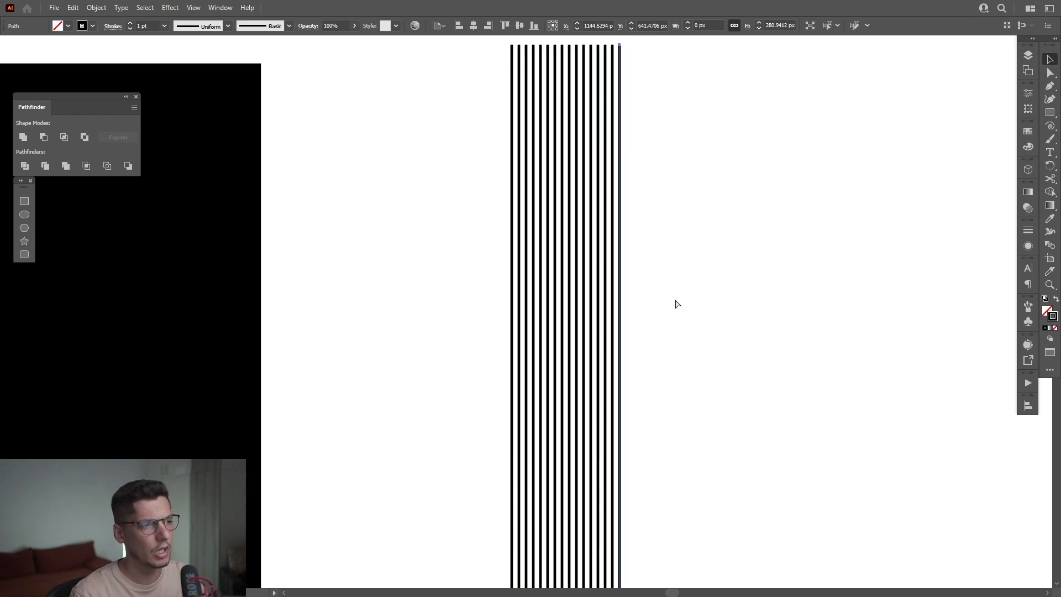
pyautogui.hotkey('ctrl', 'd')
pyautogui.hotkey('ctrl', 'd')
pyautogui.hotkey('ctrl', 'd')
pyautogui.hotkey('ctrl', 'd')
pyautogui.hotkey('ctrl', 'd')
pyautogui.hotkey('ctrl', 'd')
pyautogui.hotkey('ctrl', 'd')
pyautogui.hotkey('ctrl', 'd')
pyautogui.hotkey('ctrl', 'd')
pyautogui.hotkey('ctrl', 'd')
pyautogui.hotkey('ctrl', 'd')
pyautogui.hotkey('ctrl', 'd')
pyautogui.hotkey('ctrl', 'd')
pyautogui.hotkey('ctrl', 'd')
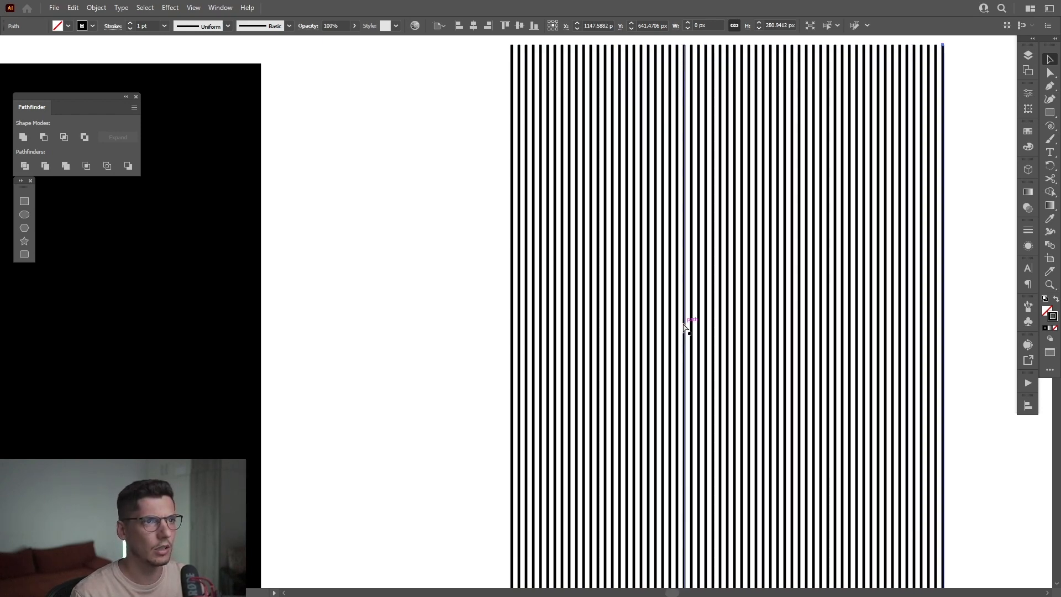
pyautogui.scroll(-2, 703, 325)
pyautogui.moveTo(705, 326); pyautogui.dragTo(689, 303)
pyautogui.scroll(1, 659, 329)
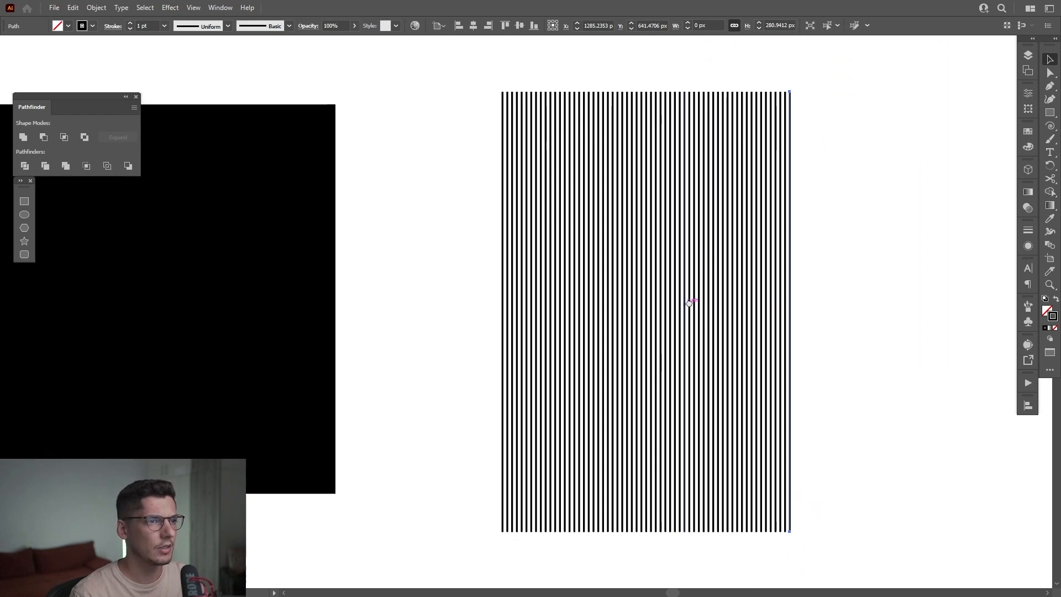
pyautogui.hotkey('ctrl', 'd')
pyautogui.hotkey('ctrl', 'd')
pyautogui.hotkey('ctrl', 'd')
pyautogui.hotkey('ctrl', 'd')
pyautogui.hotkey('ctrl', 'd')
pyautogui.hotkey('ctrl', 'd')
pyautogui.hotkey('ctrl', 'd')
pyautogui.hotkey('ctrl', 'd')
pyautogui.hotkey('ctrl', 'd')
pyautogui.hotkey('ctrl', 'd')
pyautogui.hotkey('ctrl', 'd')
pyautogui.hotkey('ctrl', 'd')
pyautogui.hotkey('ctrl', 'd')
pyautogui.hotkey('ctrl', 'd')
pyautogui.hotkey('ctrl', 'd')
pyautogui.hotkey('ctrl', 'd')
pyautogui.hotkey('ctrl', 'd')
pyautogui.hotkey('ctrl', 'd')
pyautogui.hotkey('ctrl', 'd')
pyautogui.hotkey('ctrl', 'd')
pyautogui.scroll(-1, 690, 306)
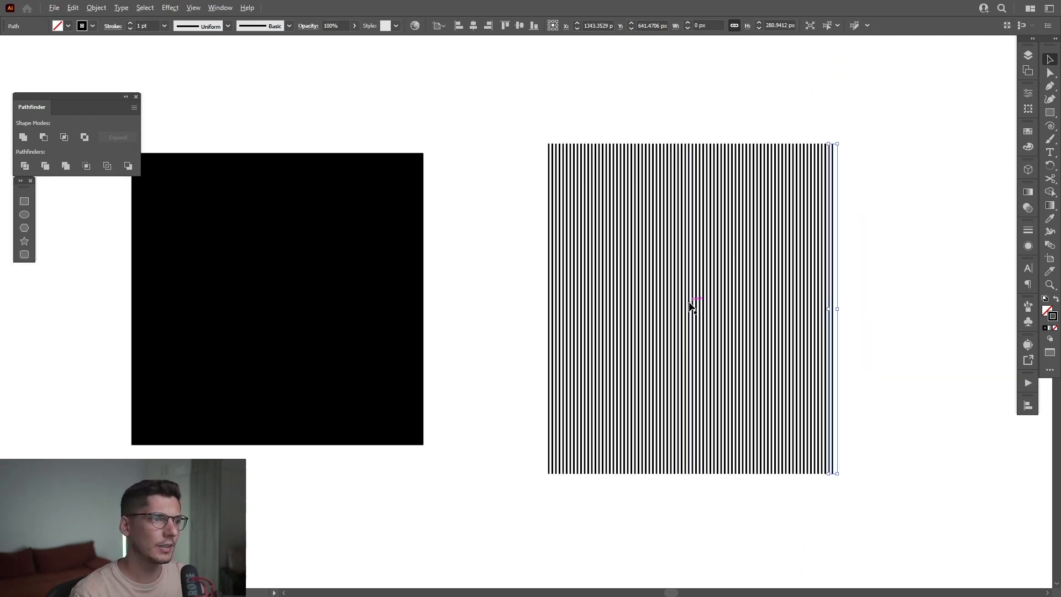
# - Group all the vertical lines and stretch the group to a width of about 281 px, making it square
pyautogui.hotkey('ctrl', 'a')
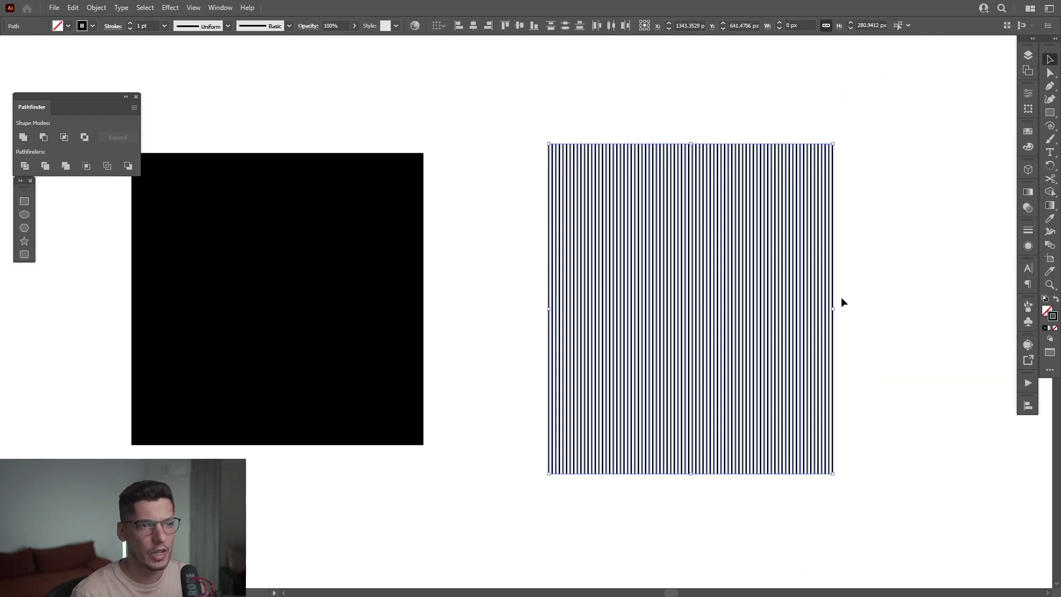
pyautogui.rightClick(744, 260)
pyautogui.click(783, 324)
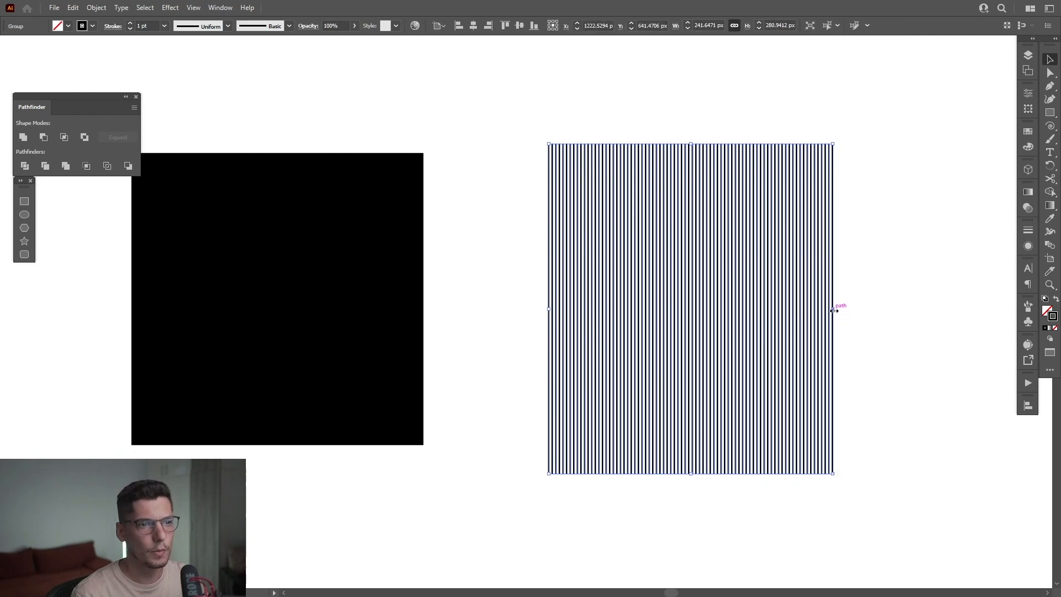
pyautogui.moveTo(835, 309)
pyautogui.mouseDown()
pyautogui.moveTo(891, 312)
pyautogui.moveTo(880, 315)
pyautogui.mouseUp()
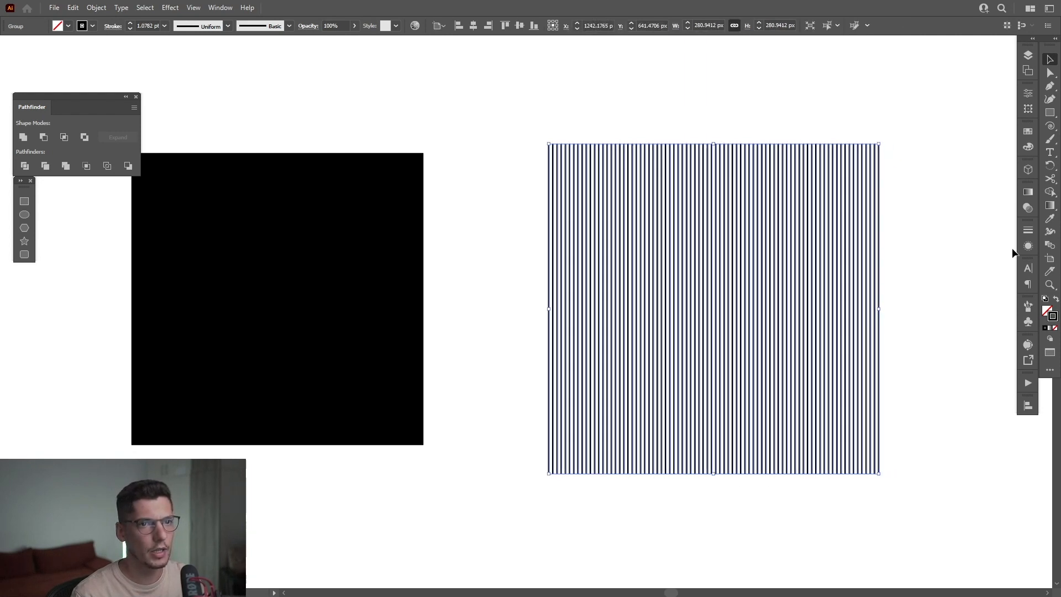
# - Apply a tapered variable width profile to the strokes of the line group
pyautogui.click(1023, 234)
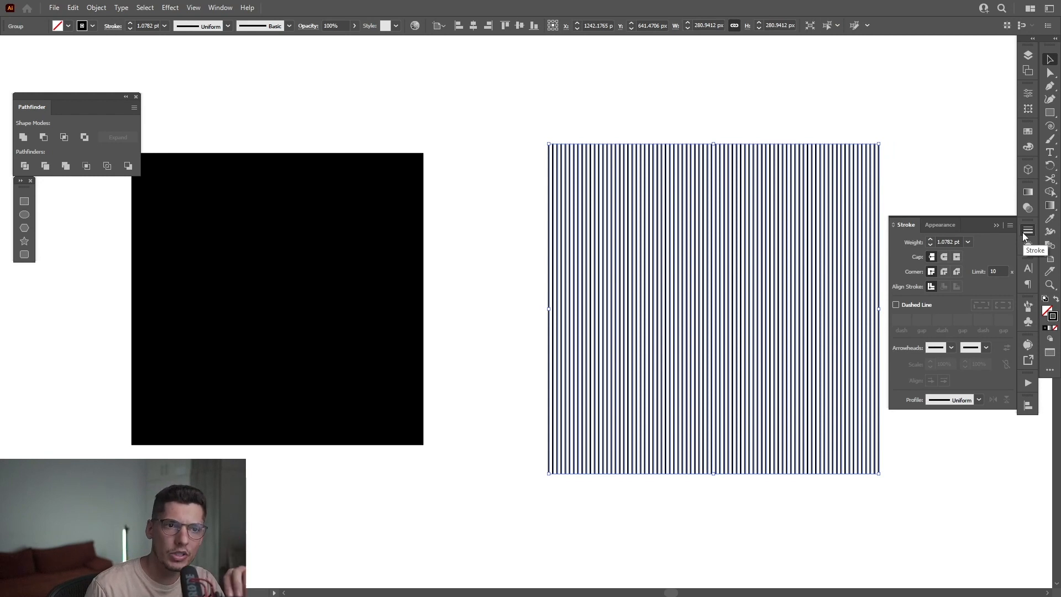
pyautogui.click(940, 401)
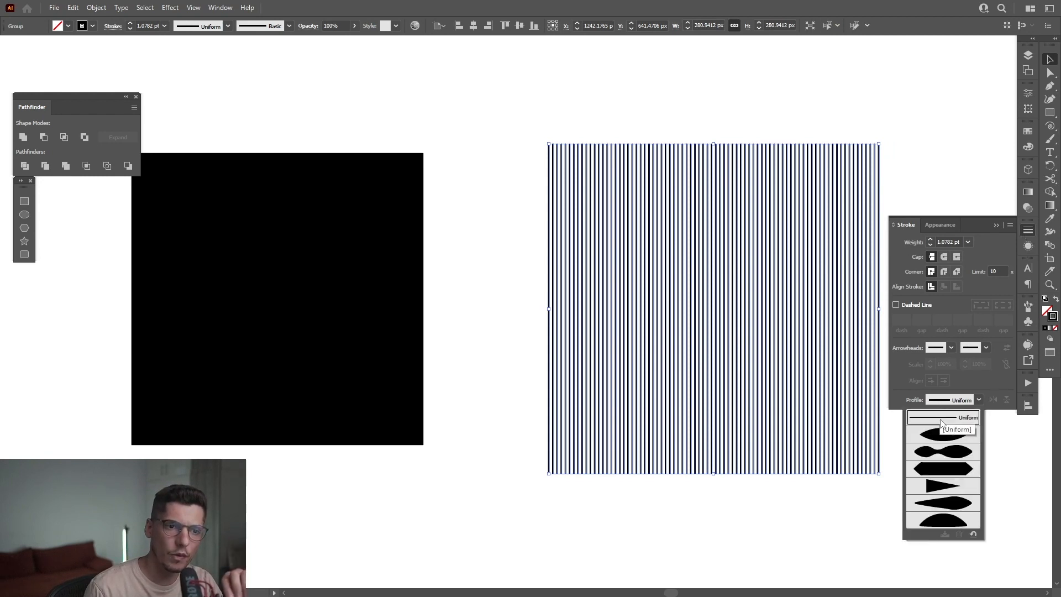
pyautogui.click(948, 487)
pyautogui.click(937, 500)
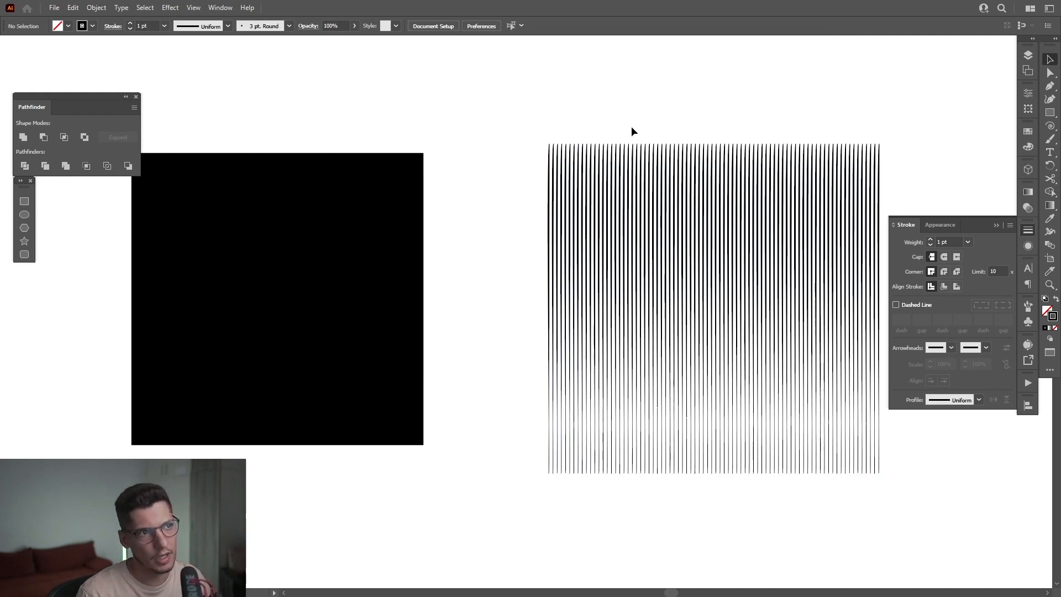
pyautogui.scroll(5, 631, 126)
pyautogui.scroll(-2, 631, 126)
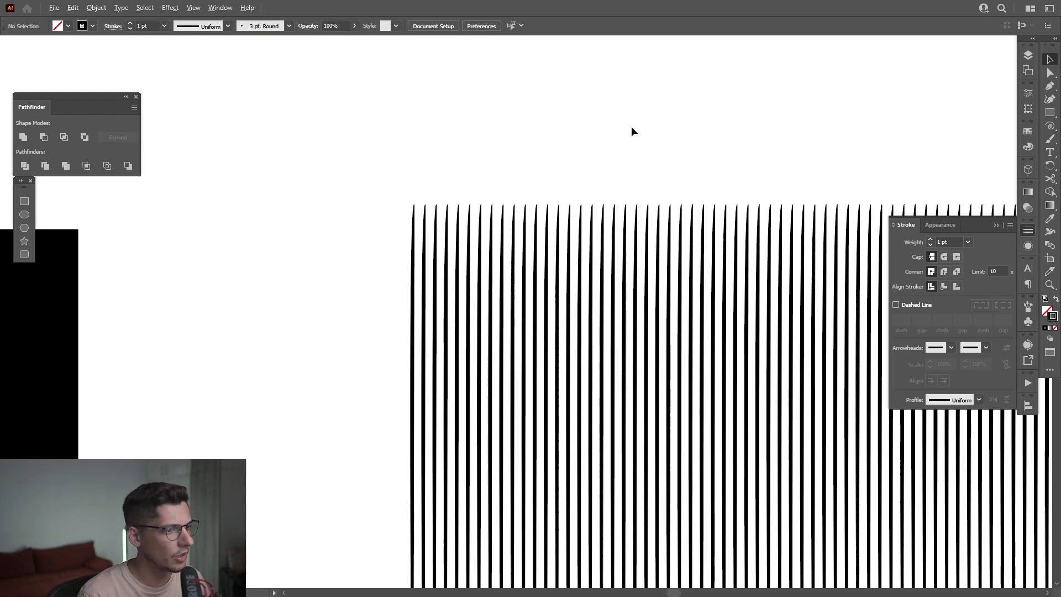
# - Rotate the line group 45° clockwise and set its stroke colour to white
pyautogui.scroll(-2, 631, 126)
pyautogui.click(645, 360)
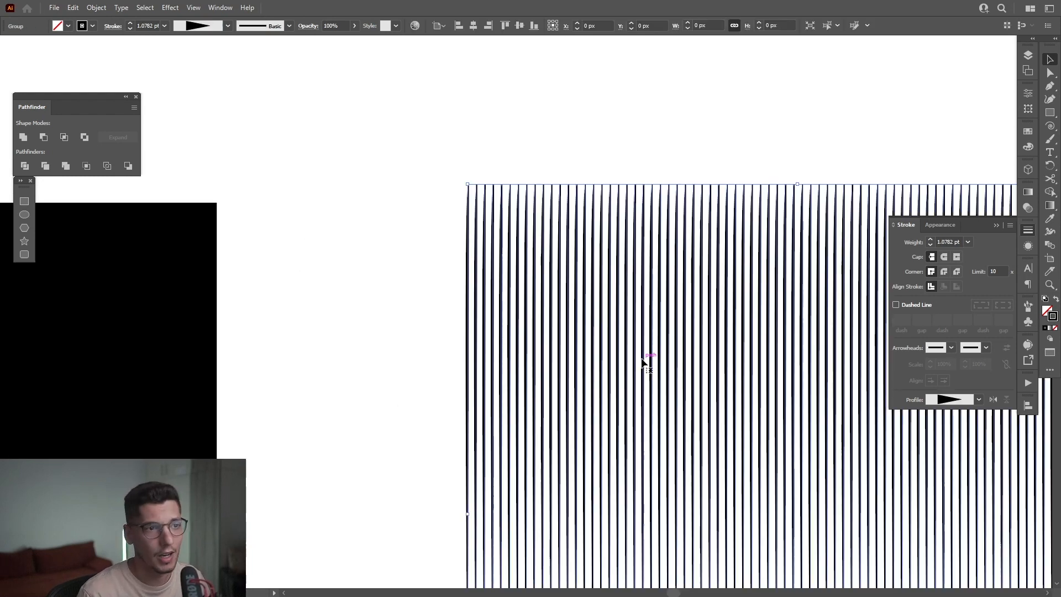
pyautogui.scroll(-2, 645, 360)
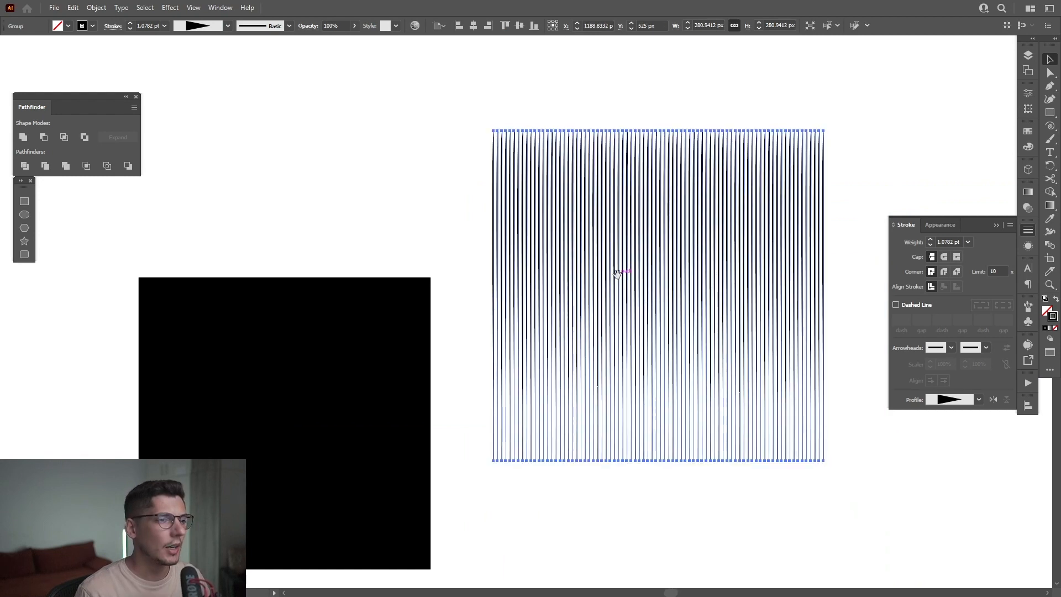
pyautogui.moveTo(830, 126); pyautogui.dragTo(828, 130)
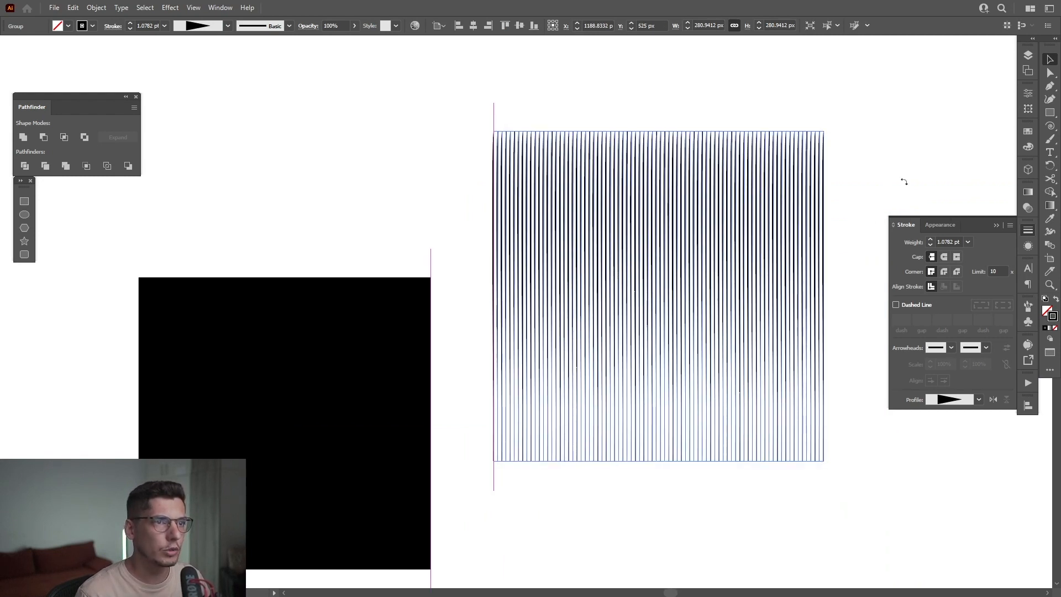
pyautogui.moveTo(904, 181); pyautogui.dragTo(962, 211)
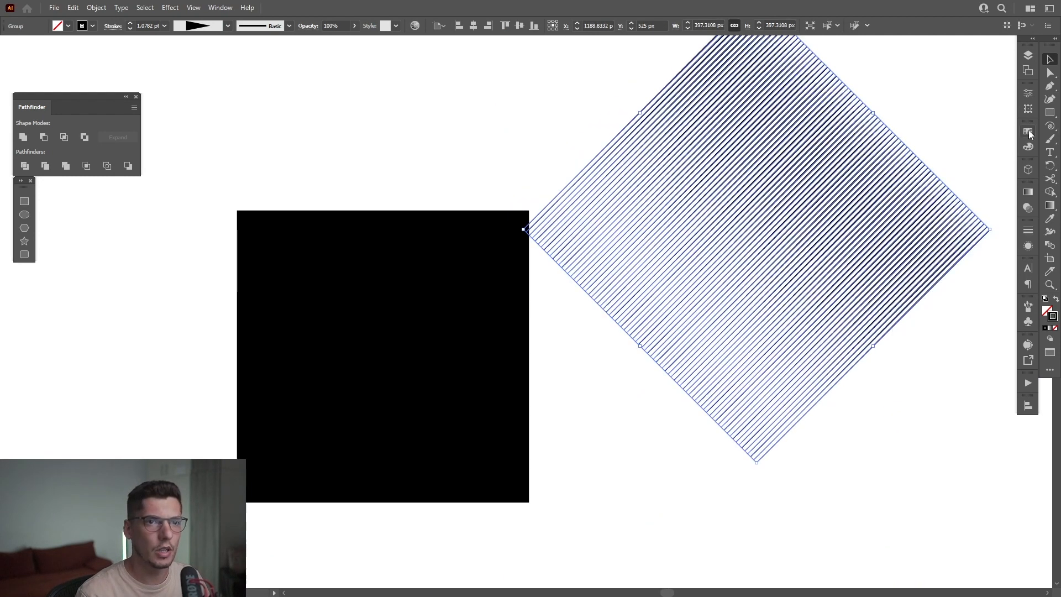
pyautogui.click(1028, 132)
pyautogui.click(907, 160)
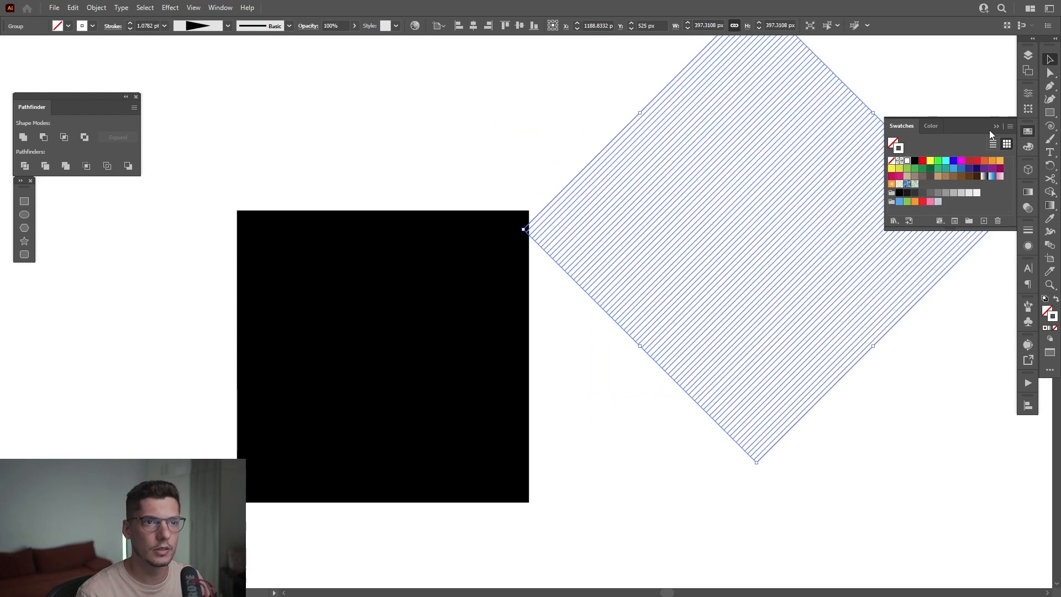
# - Centre the white line group over the black square and enlarge it to about 510 px wide so it covers the square
pyautogui.moveTo(876, 213)
pyautogui.mouseDown()
pyautogui.moveTo(635, 295)
pyautogui.moveTo(504, 354)
pyautogui.moveTo(498, 338)
pyautogui.moveTo(559, 309)
pyautogui.mouseUp()
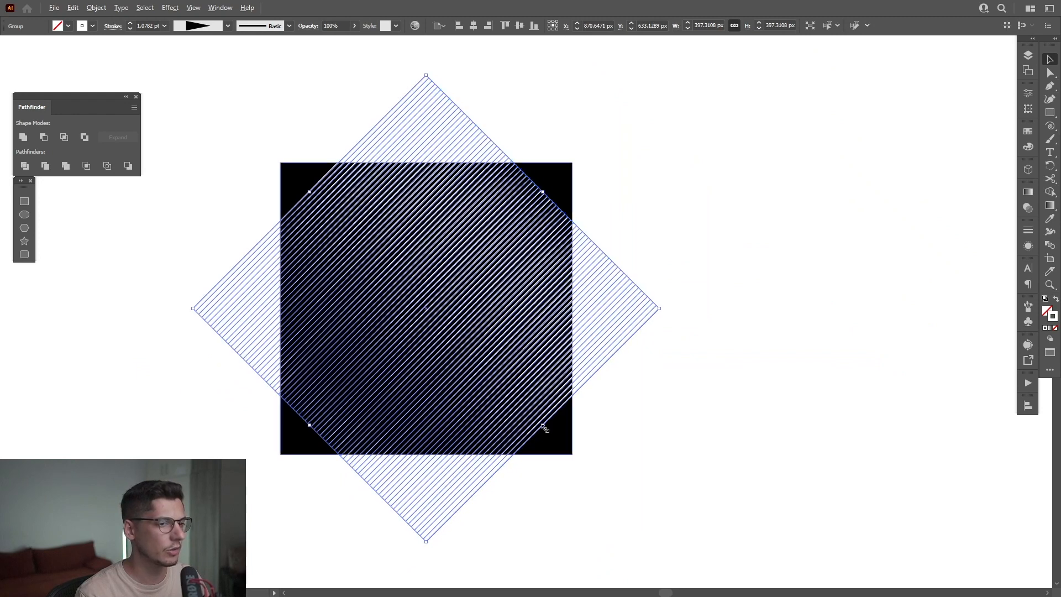
pyautogui.moveTo(543, 425); pyautogui.dragTo(574, 461)
pyautogui.click(715, 478)
pyautogui.scroll(5, 573, 166)
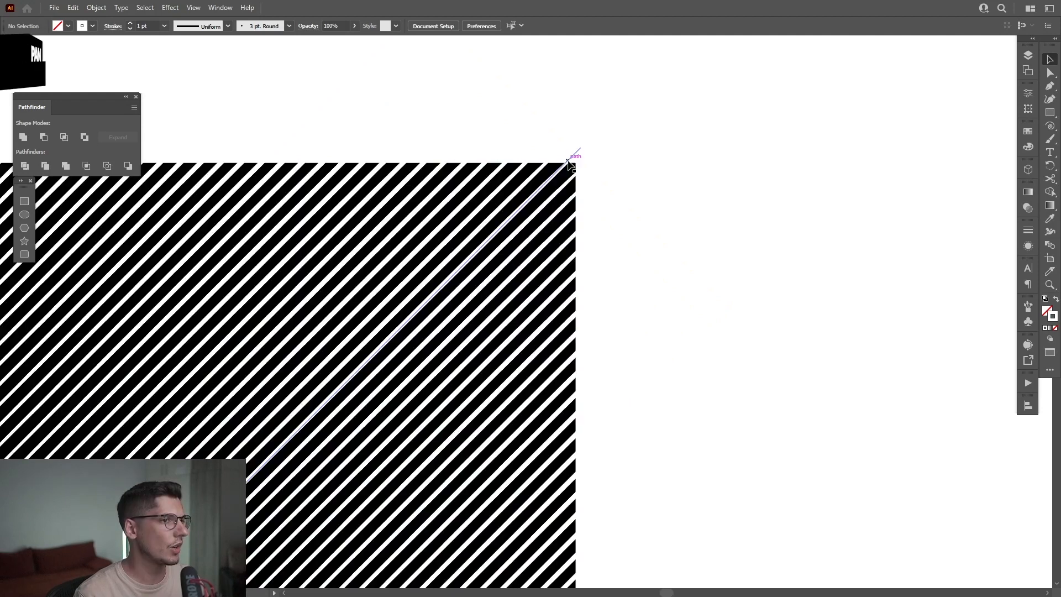
# - Paste a copy of the black square in front and bring it to the front, above the white lines
pyautogui.click(570, 169)
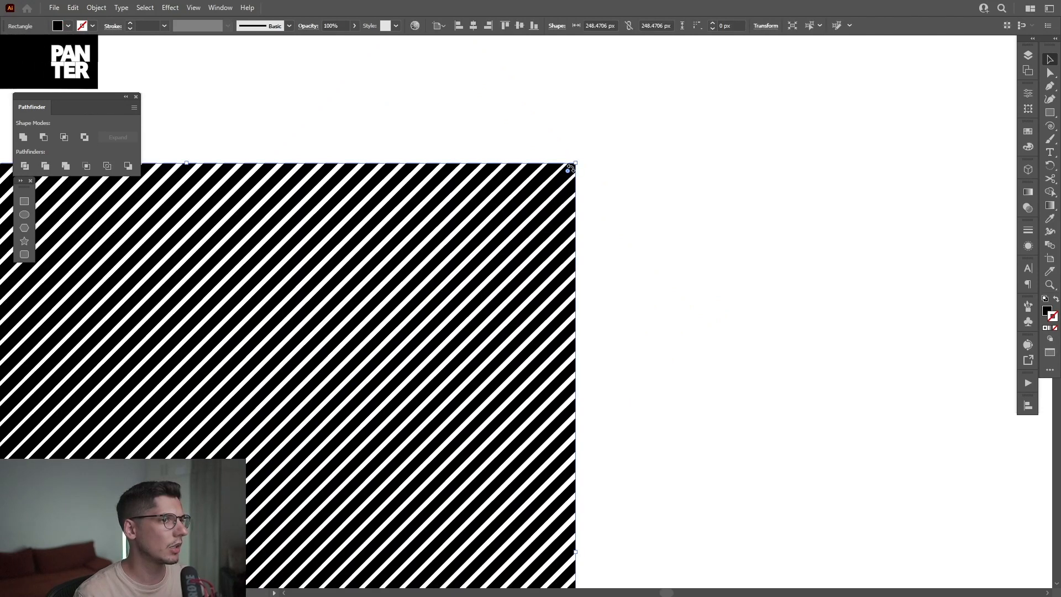
pyautogui.scroll(-2, 571, 170)
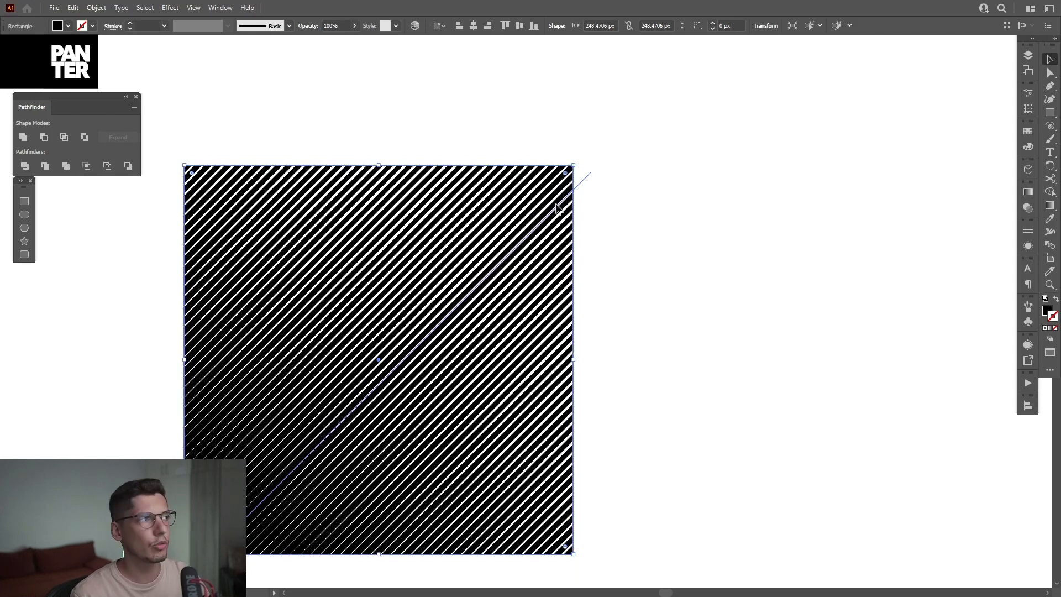
pyautogui.click(72, 8)
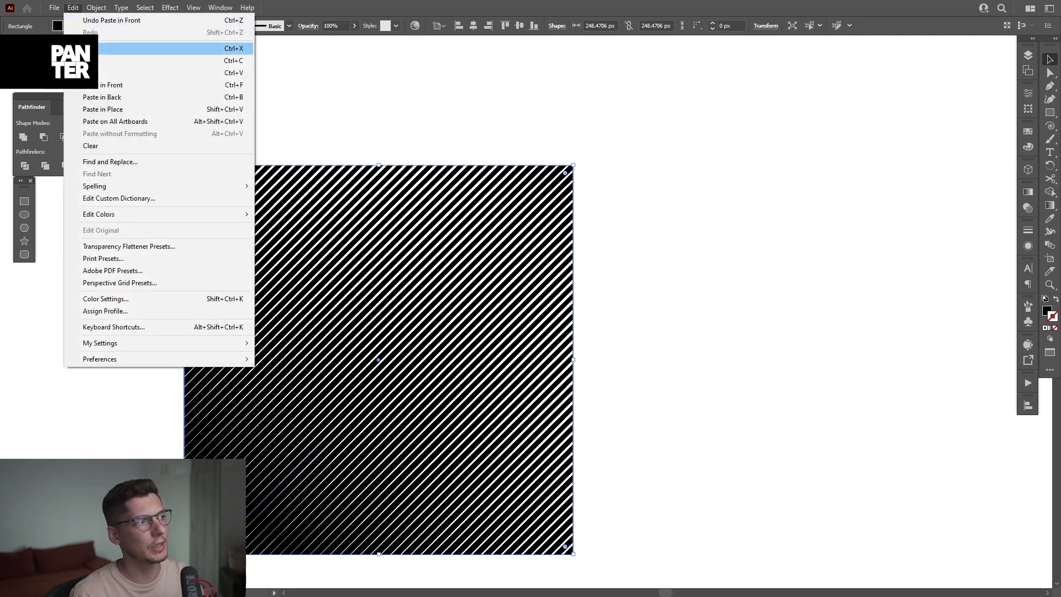
pyautogui.click(104, 88)
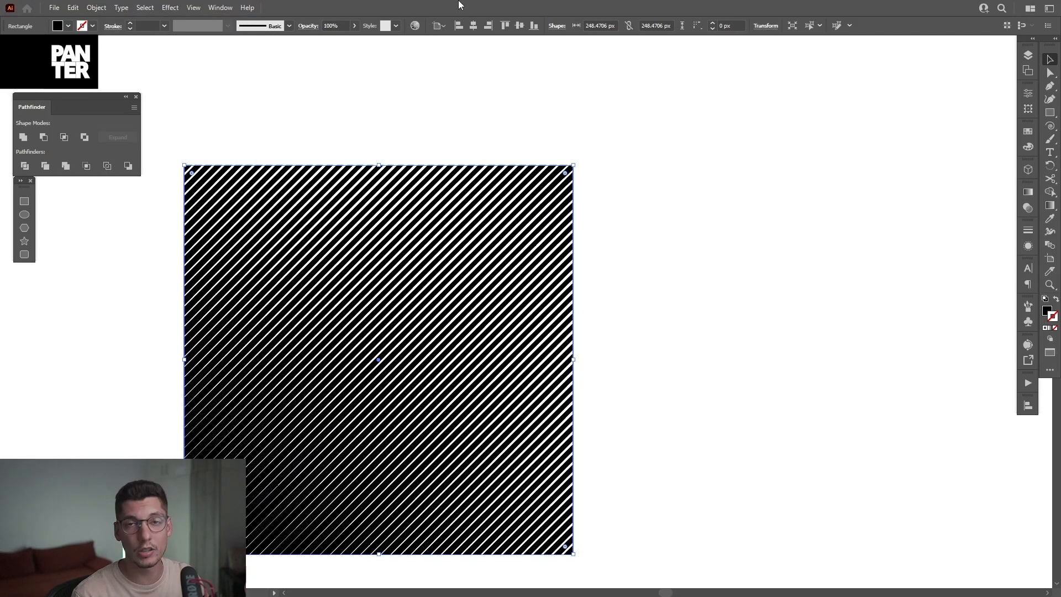
pyautogui.rightClick(425, 195)
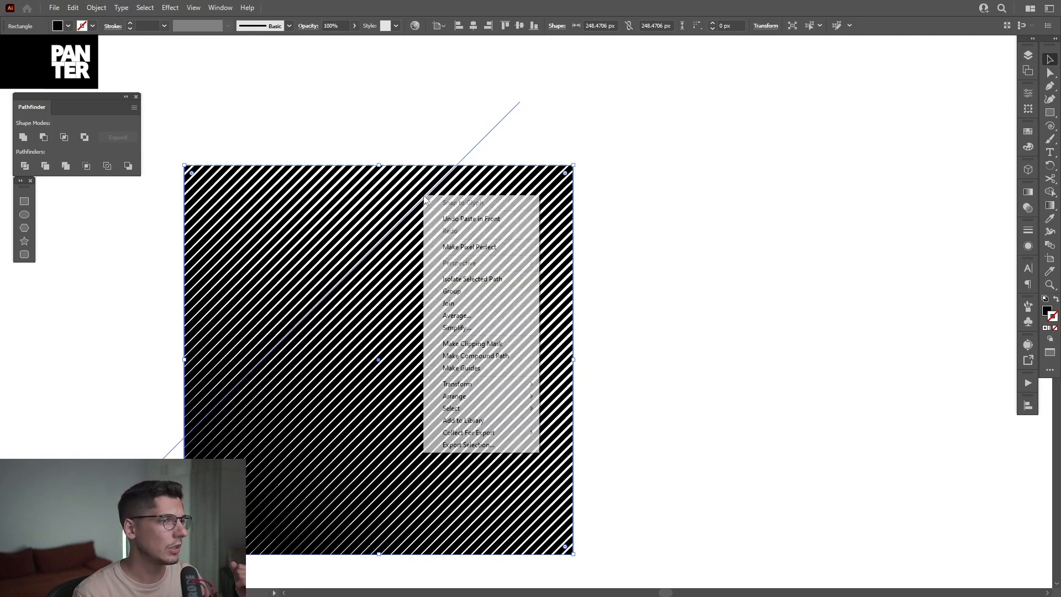
pyautogui.moveTo(492, 398)
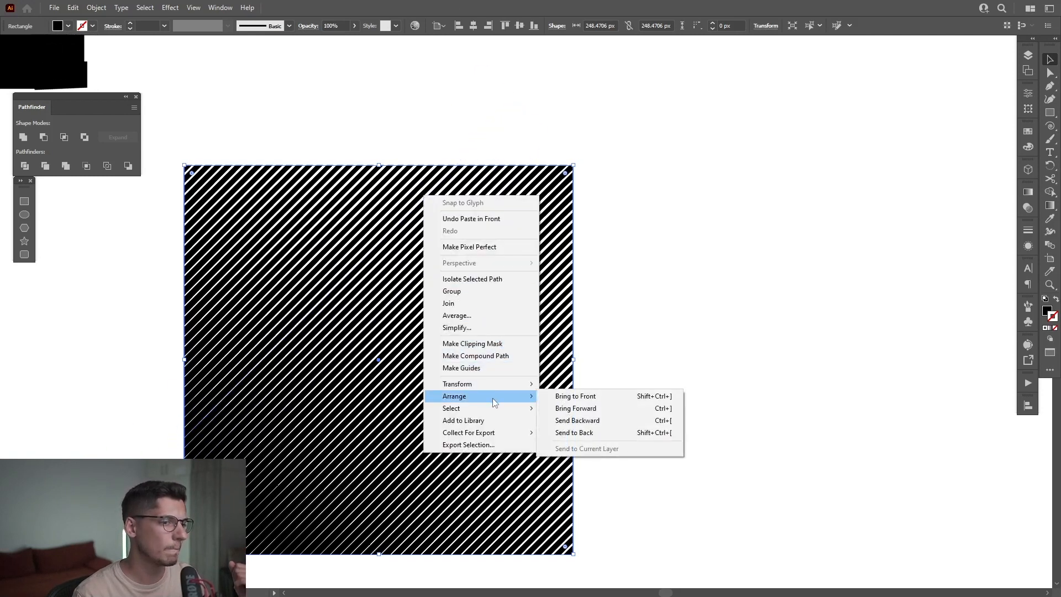
pyautogui.click(572, 398)
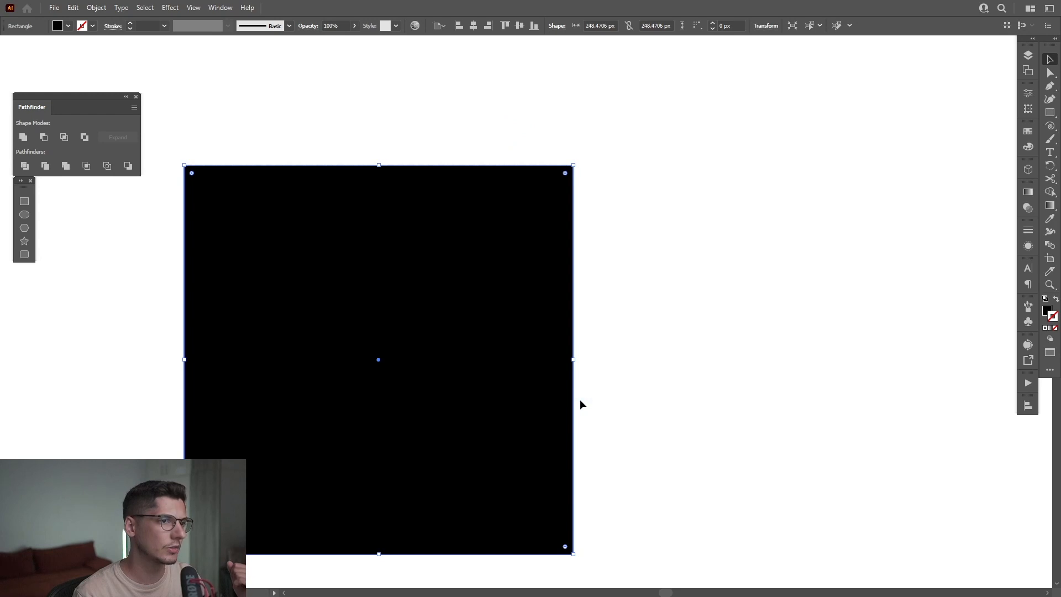
# - Make a clipping mask from the front black square and the white line group
pyautogui.moveTo(584, 395); pyautogui.dragTo(722, 349)
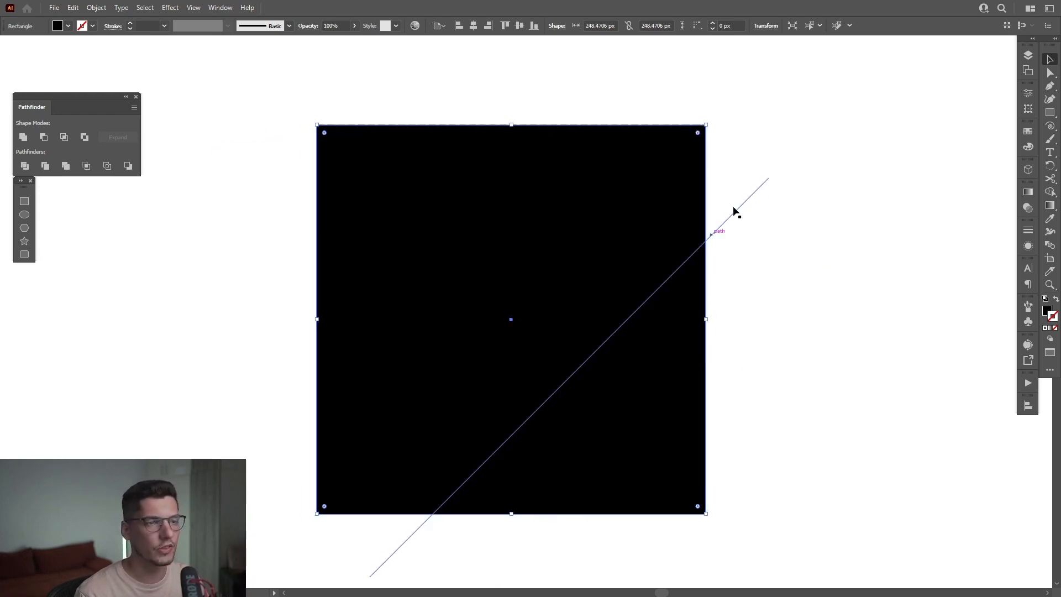
pyautogui.keyDown('shift'); pyautogui.click(763, 193); pyautogui.keyUp('shift')
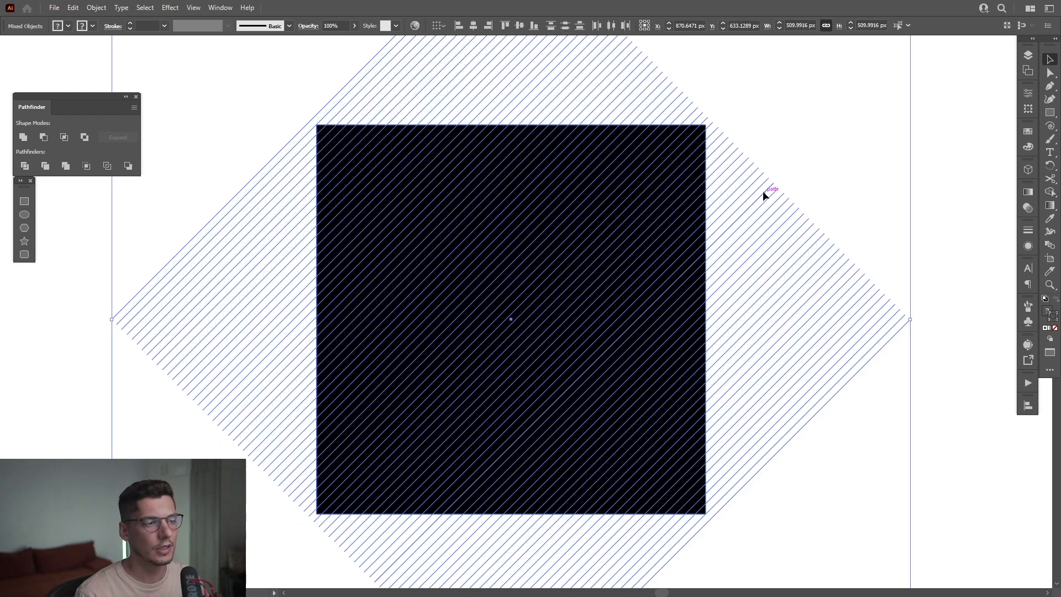
pyautogui.rightClick(675, 151)
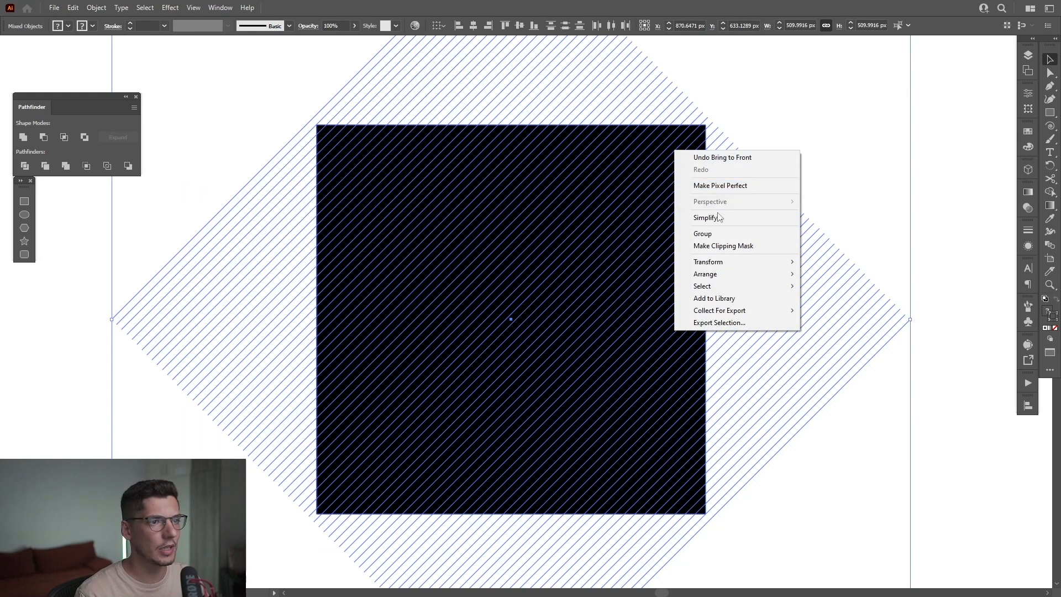
pyautogui.click(725, 246)
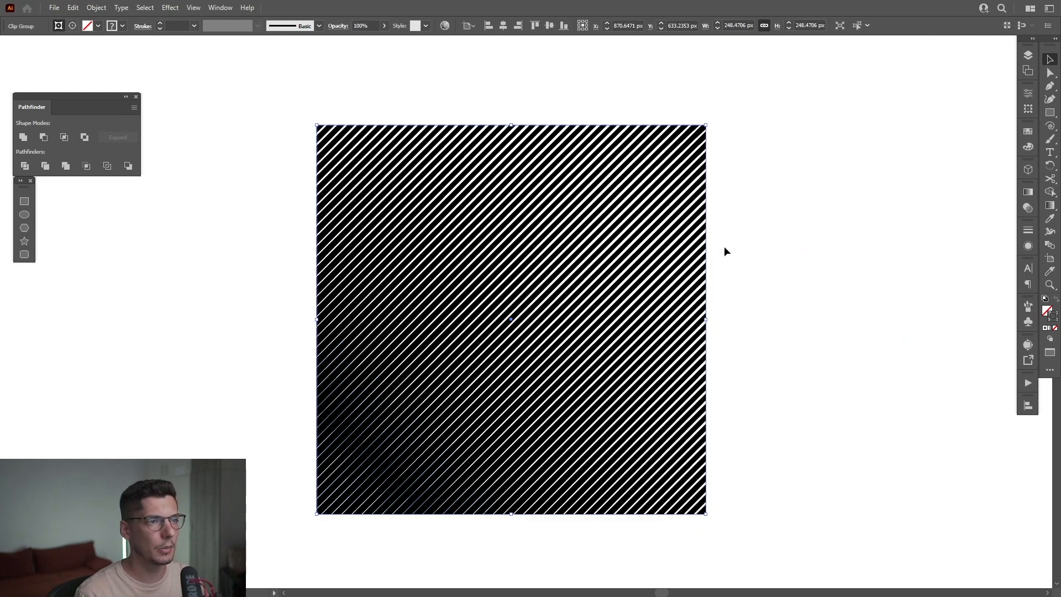
pyautogui.click(768, 193)
# - Try moving the clipped lines diagonally off the black square, and undo the move
pyautogui.moveTo(614, 327); pyautogui.dragTo(641, 339)
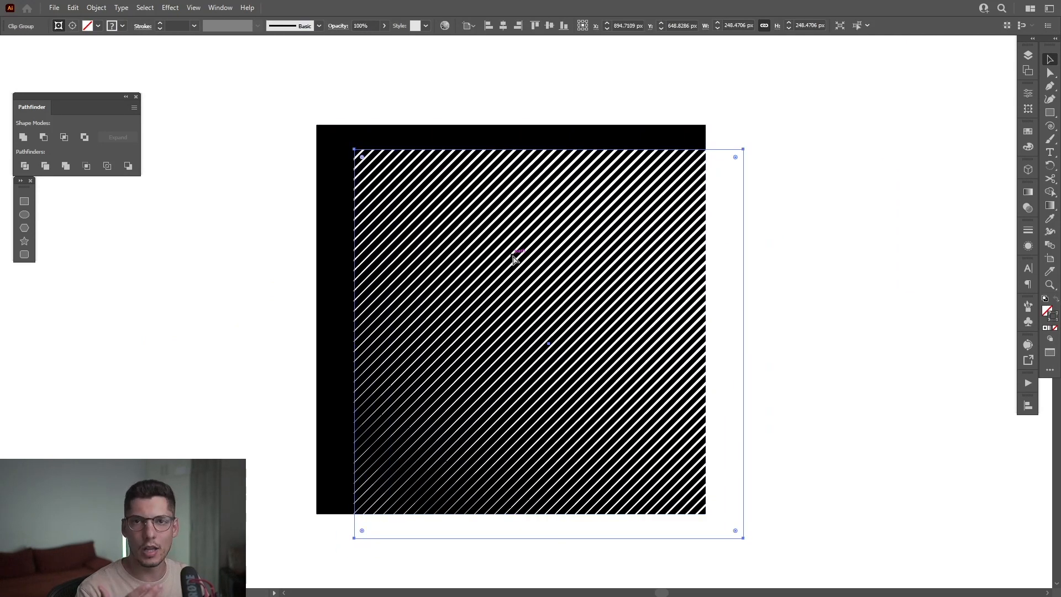
pyautogui.hotkey('ctrl', 'z')
pyautogui.click(903, 289)
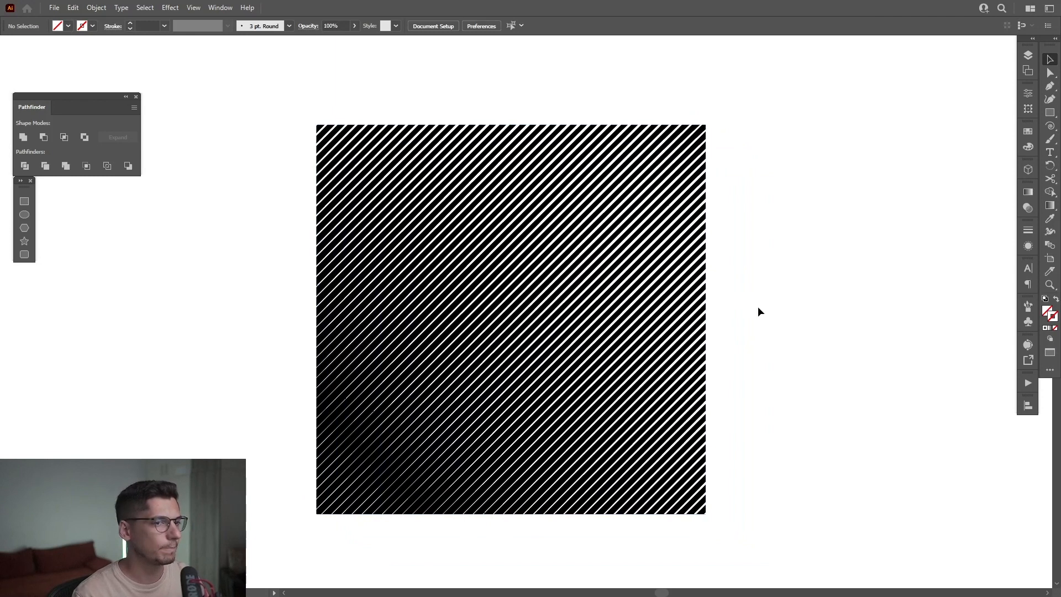
# - Add the two-line text "PAN TER" beside the striped square and set its font to Nexa Black
pyautogui.moveTo(775, 307); pyautogui.dragTo(580, 313)
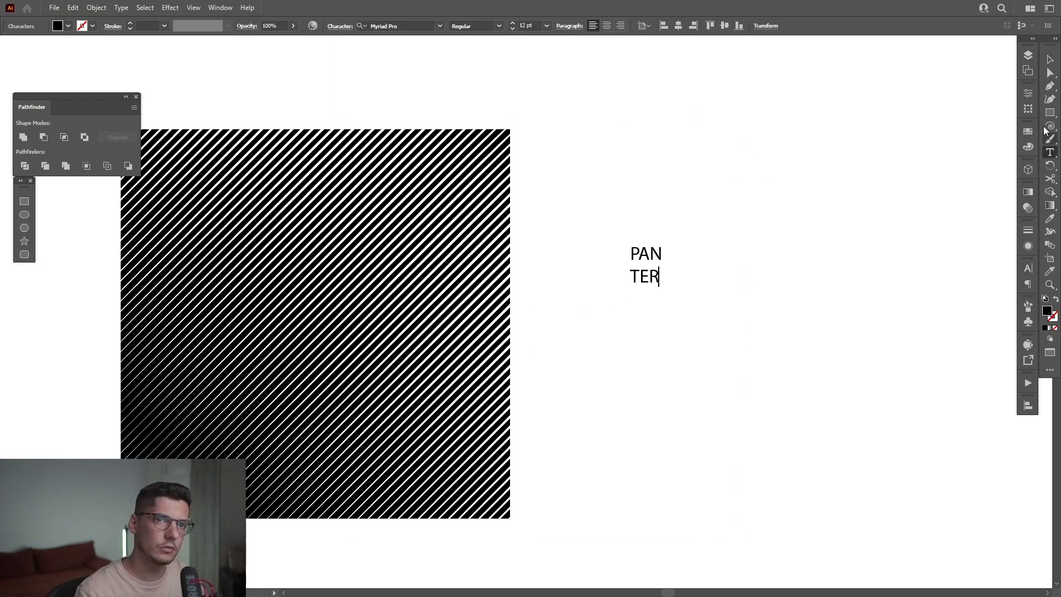
pyautogui.click(1028, 268)
pyautogui.click(949, 280)
pyautogui.write('NEXA')
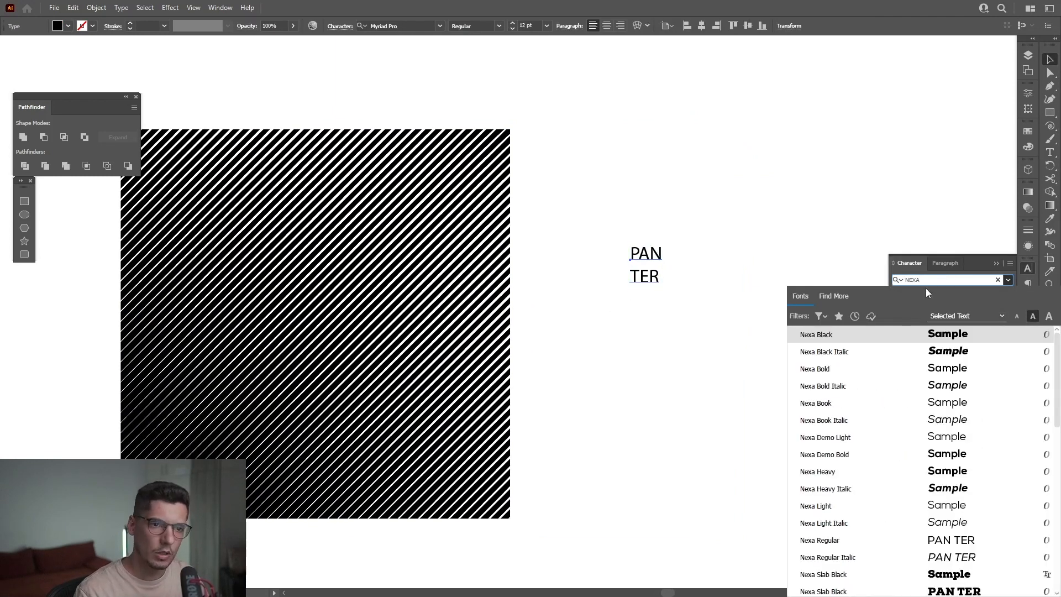
pyautogui.click(897, 332)
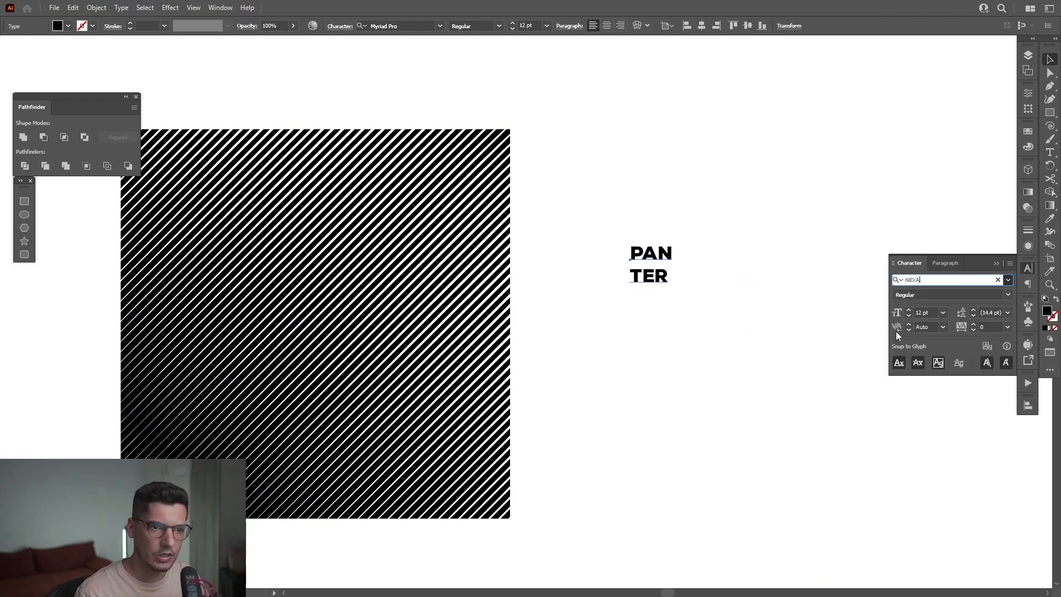
pyautogui.scroll(4, 679, 281)
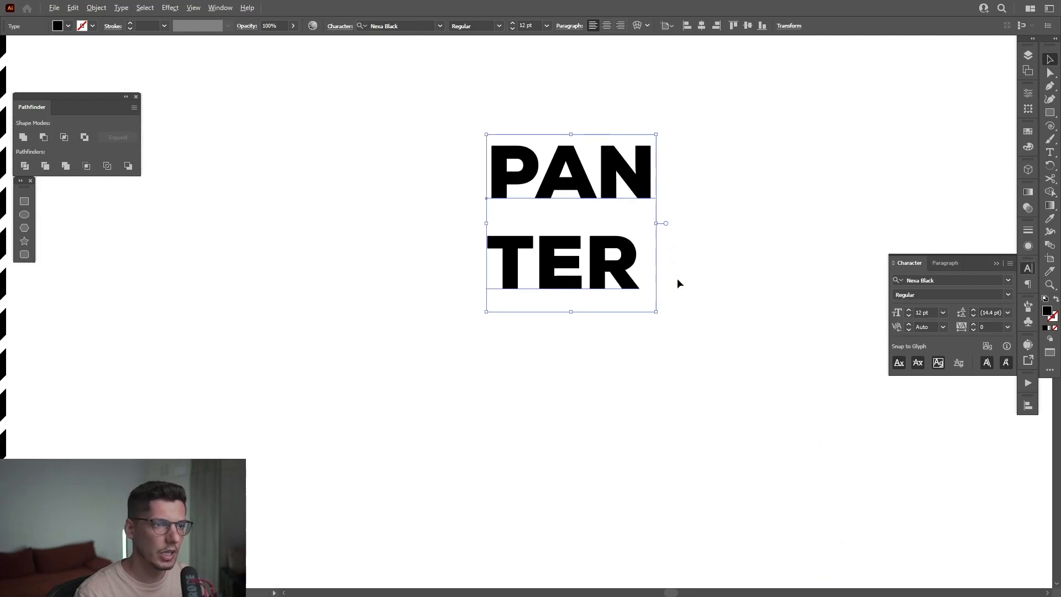
# - Expand the object and fill of the "PAN TER" text and ungroup the resulting letter shapes
pyautogui.click(101, 10)
pyautogui.click(111, 135)
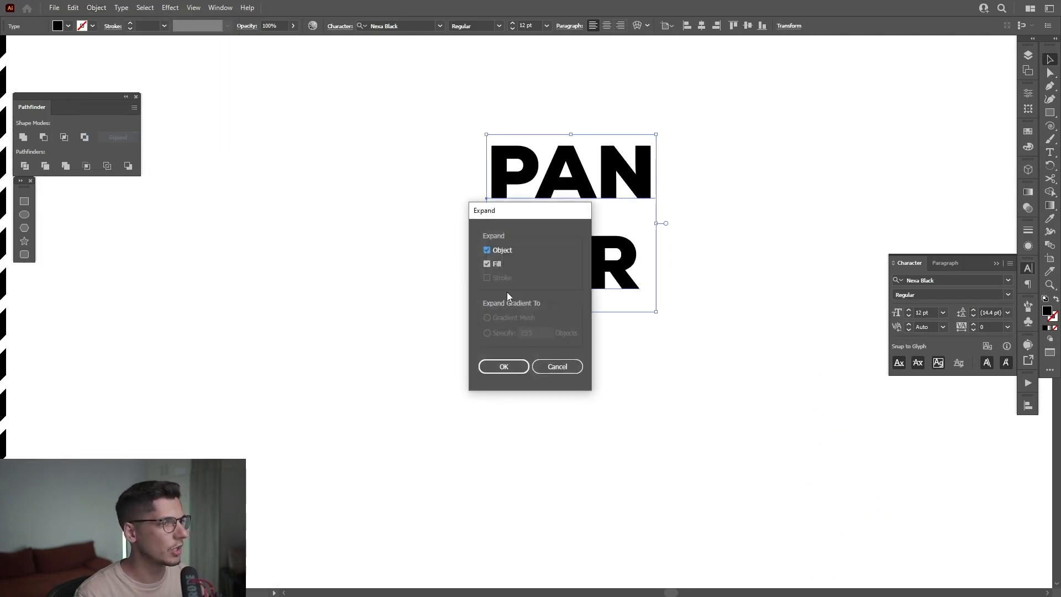
pyautogui.click(503, 366)
pyautogui.rightClick(575, 250)
pyautogui.click(605, 343)
# - Move the letters tightly together into two compact rows, "PAN" above "TER", and select all of them
pyautogui.scroll(2, 565, 229)
pyautogui.moveTo(438, 217); pyautogui.dragTo(725, 320)
pyautogui.moveTo(648, 265); pyautogui.dragTo(656, 199)
pyautogui.moveTo(768, 201); pyautogui.dragTo(763, 280)
pyautogui.moveTo(764, 280); pyautogui.dragTo(549, 222)
pyautogui.moveTo(762, 279); pyautogui.dragTo(683, 224)
pyautogui.moveTo(324, 100); pyautogui.dragTo(701, 338)
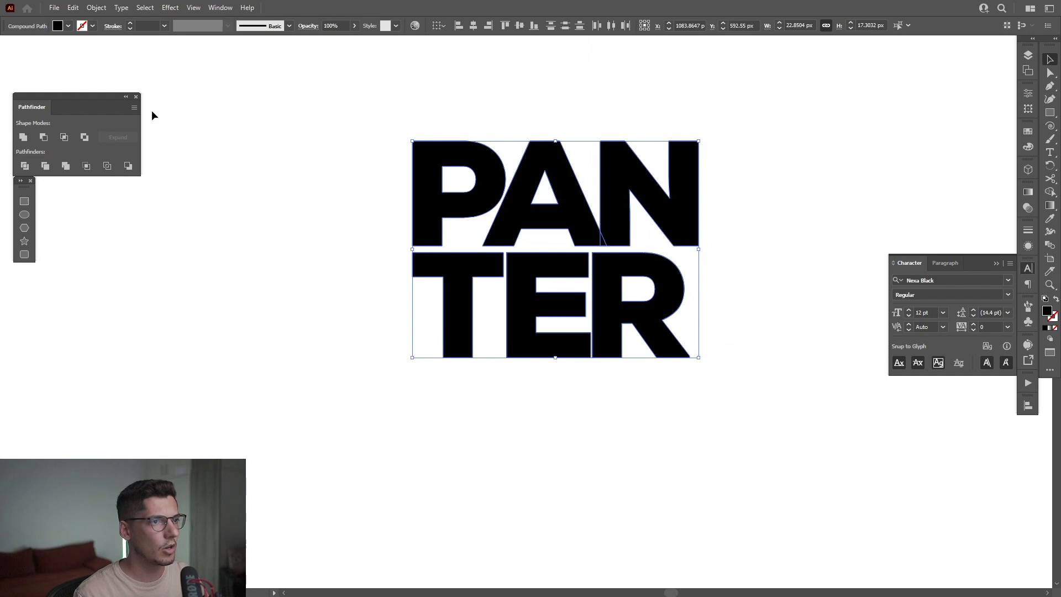
# - Unite the six selected letters with Pathfinder
pyautogui.click(27, 137)
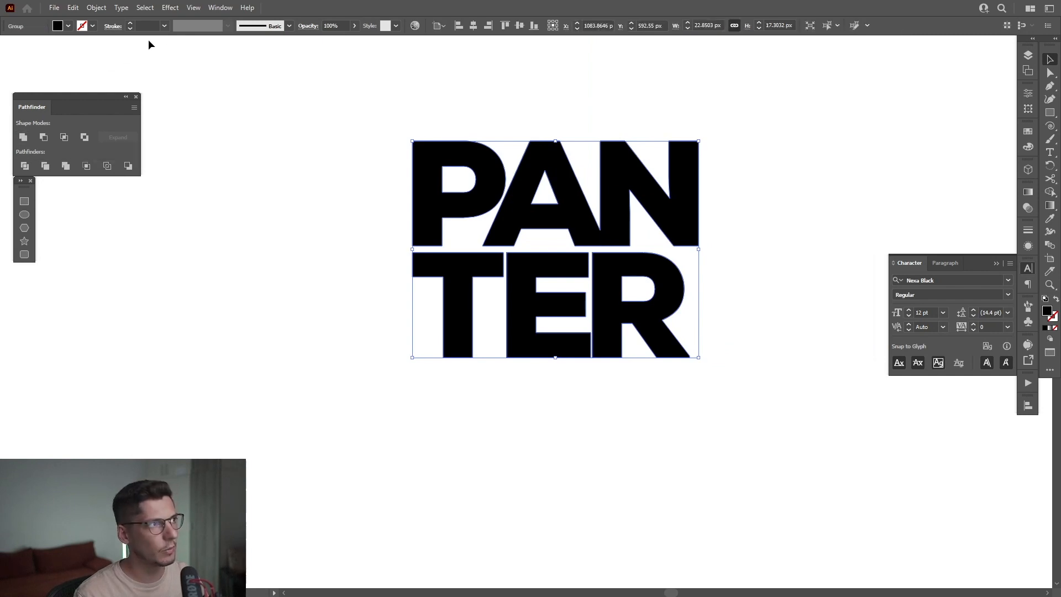
pyautogui.click(220, 9)
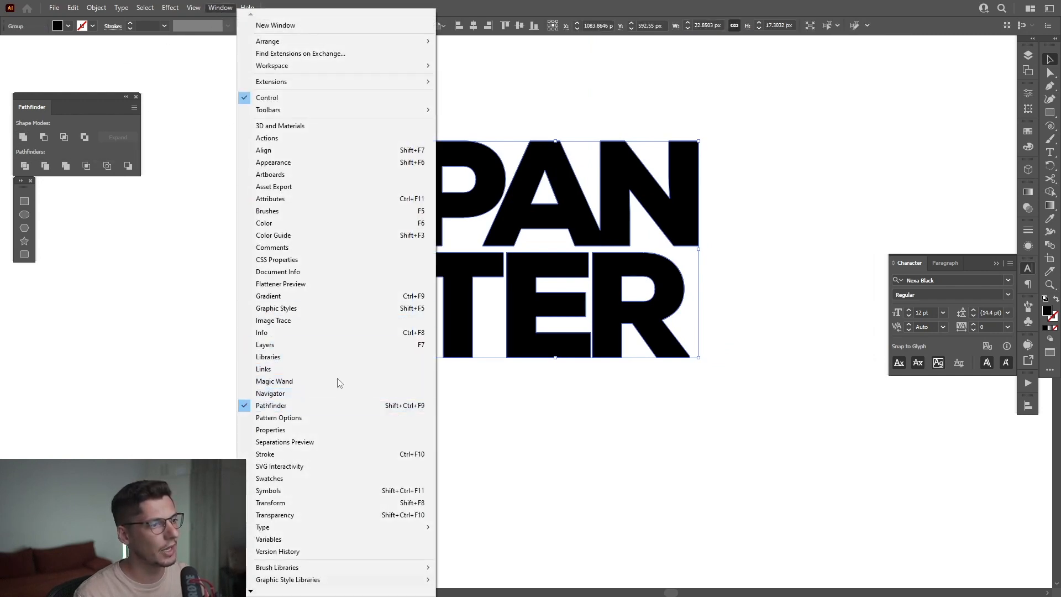
pyautogui.click(584, 4)
# - Move the united lettering onto the striped square, centre it and enlarge it to about 187 px wide
pyautogui.scroll(-2, 582, 88)
pyautogui.moveTo(532, 114); pyautogui.dragTo(853, 221)
pyautogui.scroll(-3, 719, 247)
pyautogui.moveTo(784, 237); pyautogui.dragTo(808, 111)
pyautogui.scroll(-3, 806, 144)
pyautogui.moveTo(805, 161); pyautogui.dragTo(469, 226)
pyautogui.moveTo(586, 273)
pyautogui.mouseDown()
pyautogui.moveTo(620, 275)
pyautogui.moveTo(606, 273)
pyautogui.mouseUp()
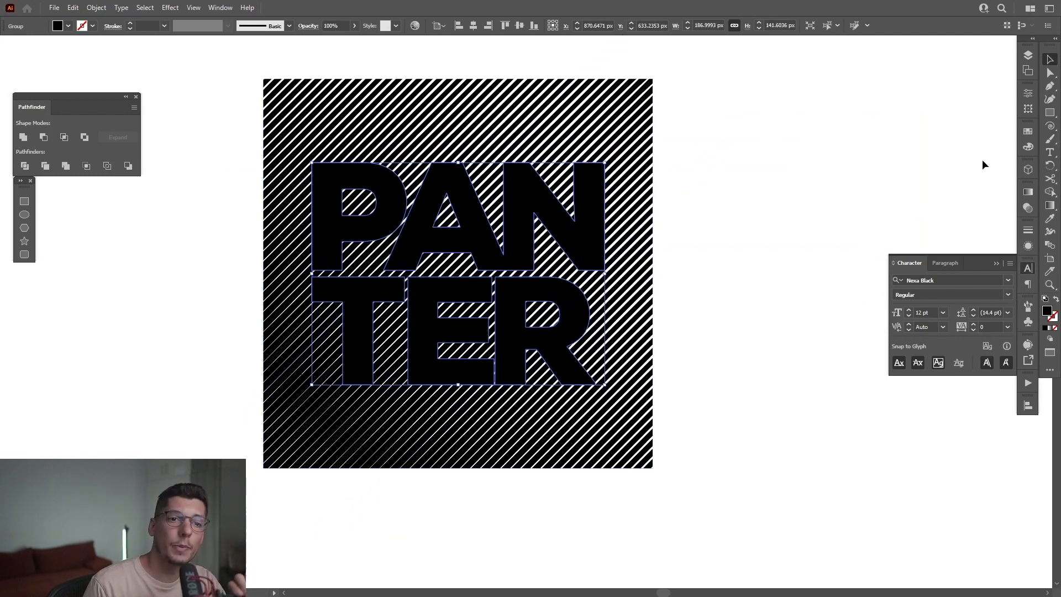
# - Fill the "PAN TER" lettering with white
pyautogui.click(1028, 132)
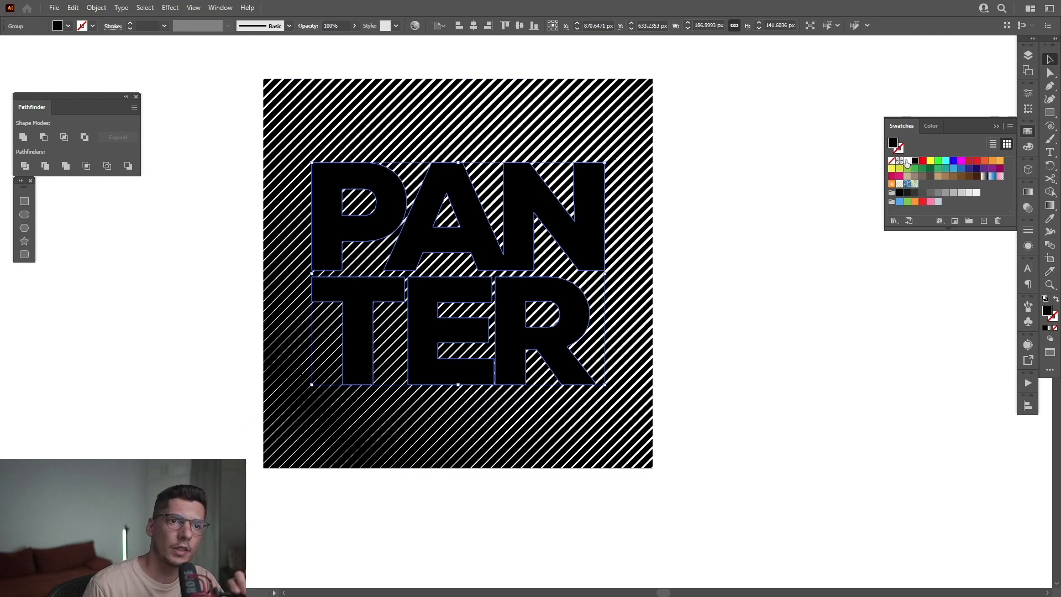
pyautogui.click(907, 161)
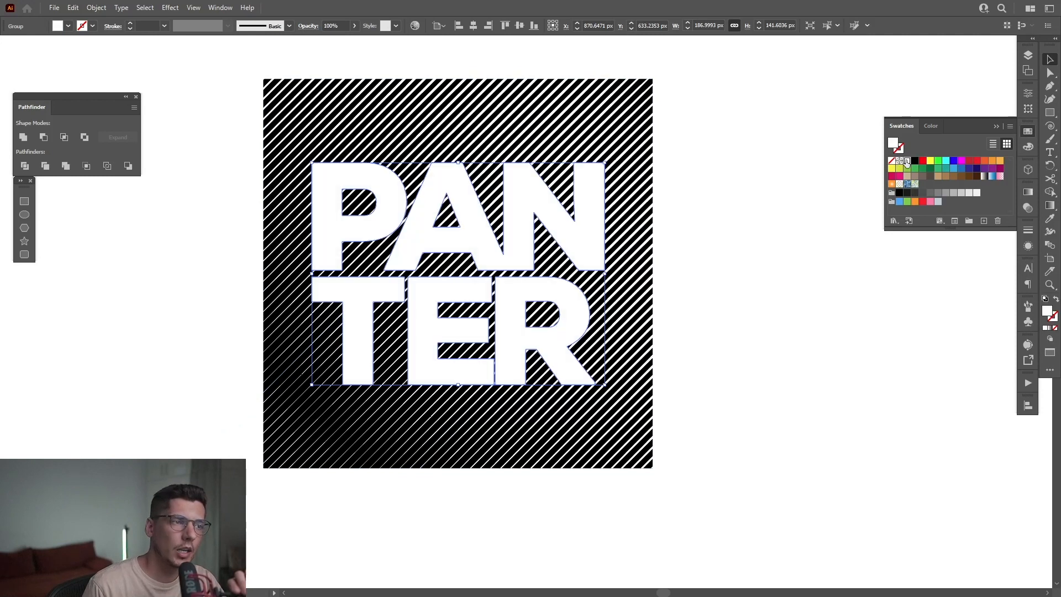
pyautogui.click(997, 127)
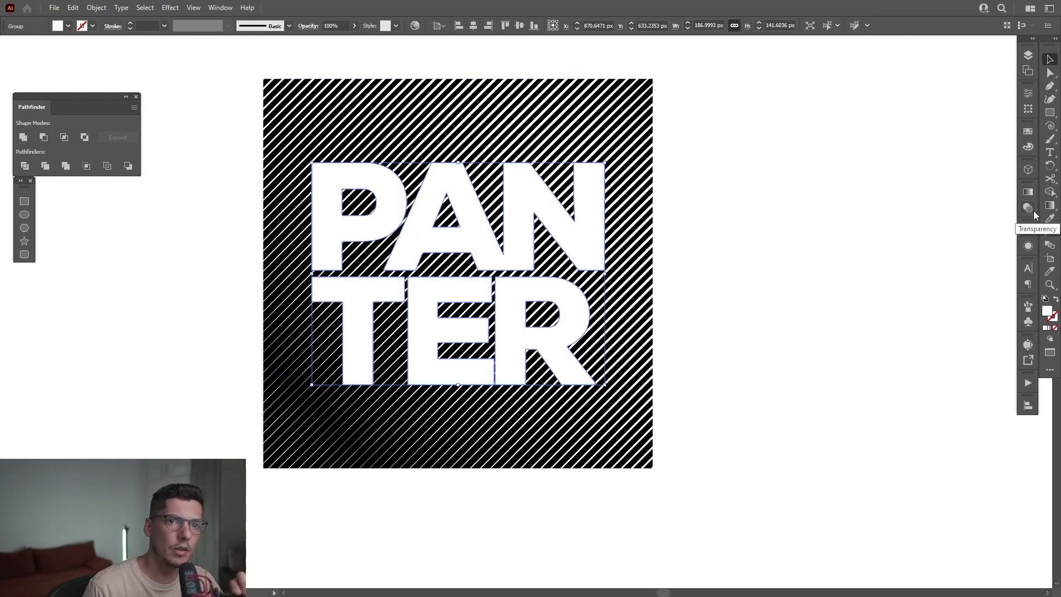
# - Set the white lettering's blending mode to Exclusion
pyautogui.click(1028, 209)
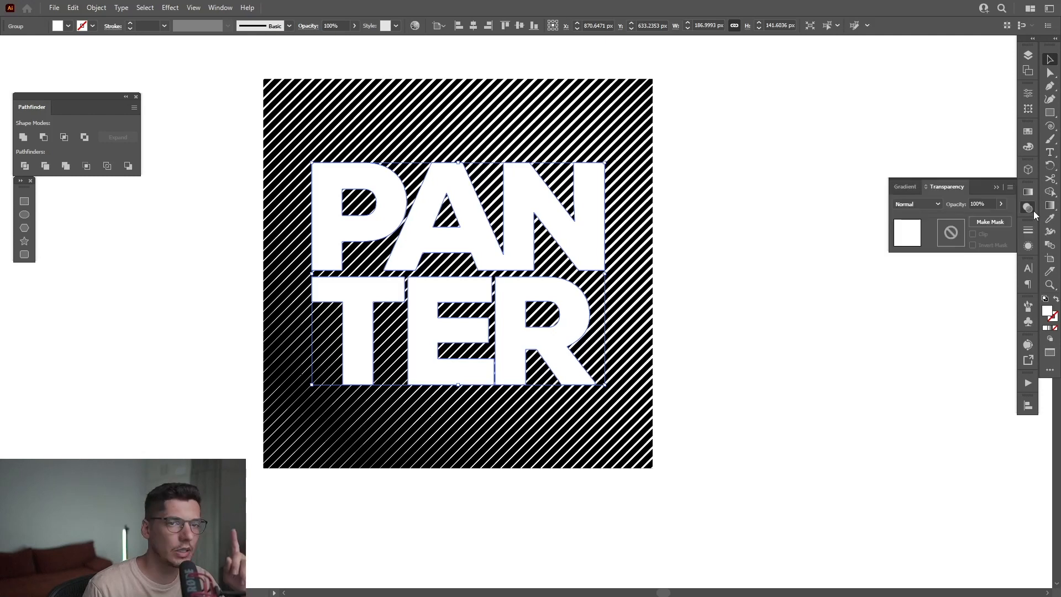
pyautogui.click(220, 8)
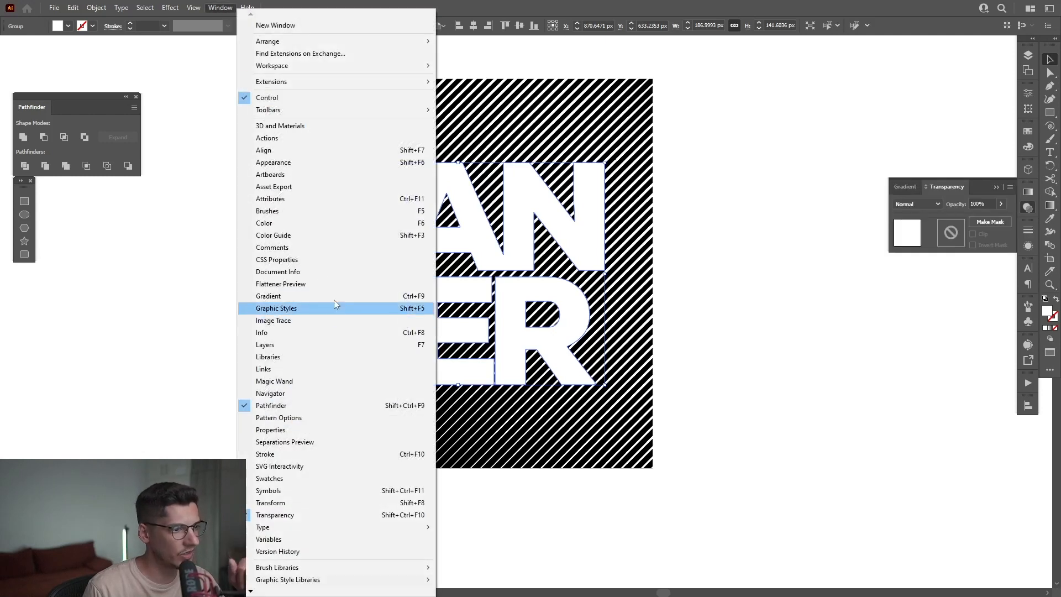
pyautogui.click(685, 4)
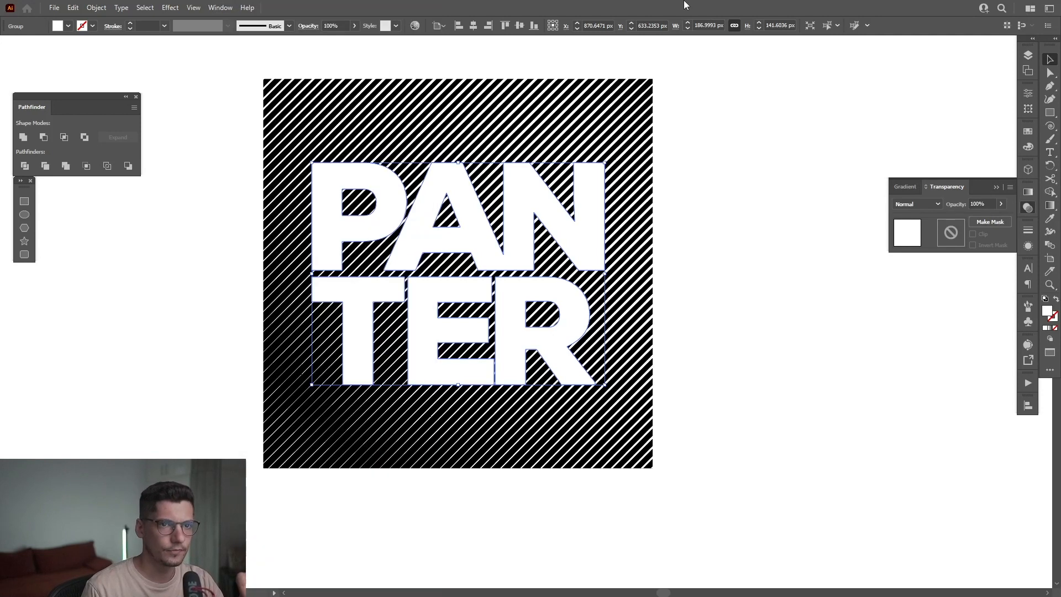
pyautogui.click(930, 204)
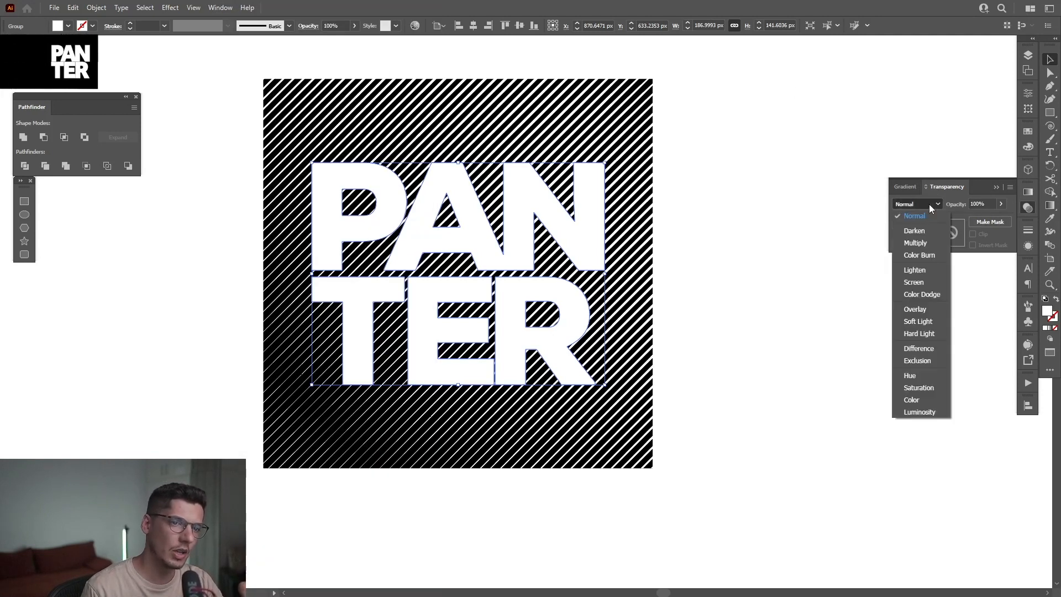
pyautogui.click(933, 363)
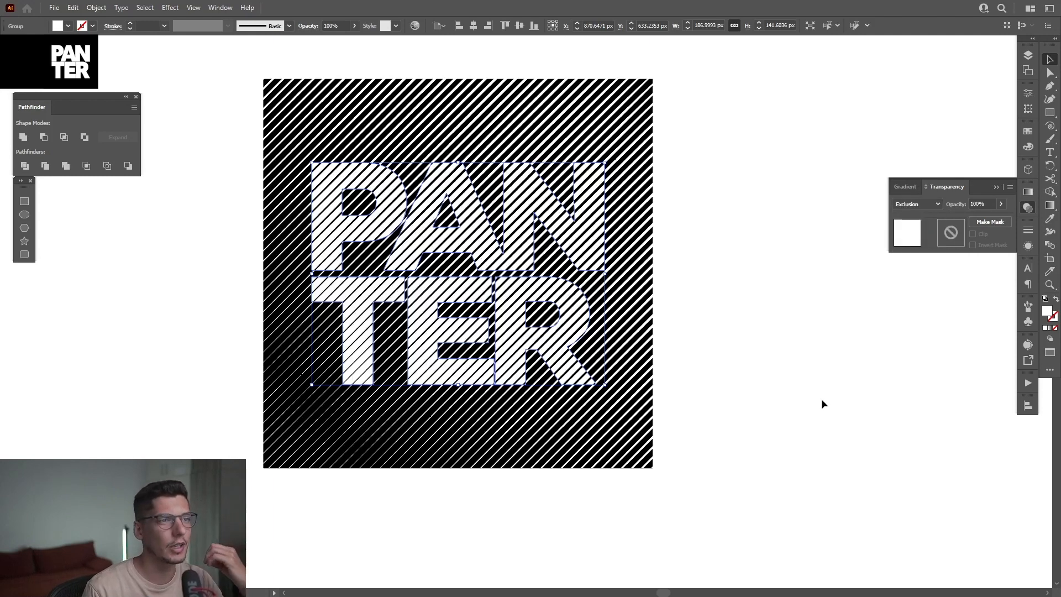
# - Examine how the stripes invert along the edges of the letter N and across the whole lettering
pyautogui.click(723, 250)
pyautogui.scroll(5, 608, 167)
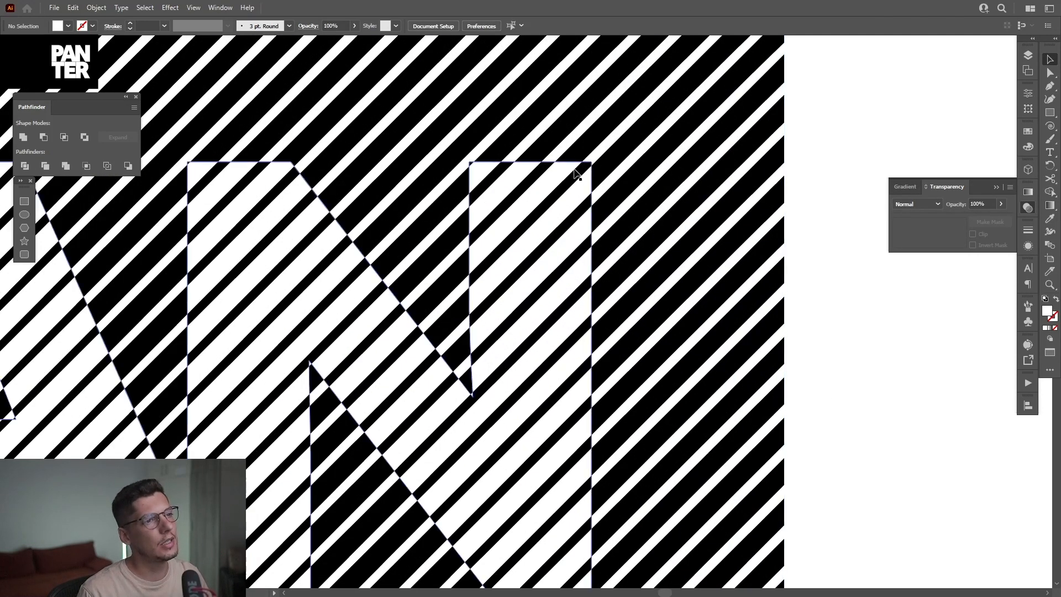
pyautogui.scroll(1, 479, 256)
pyautogui.moveTo(565, 173); pyautogui.dragTo(528, 293)
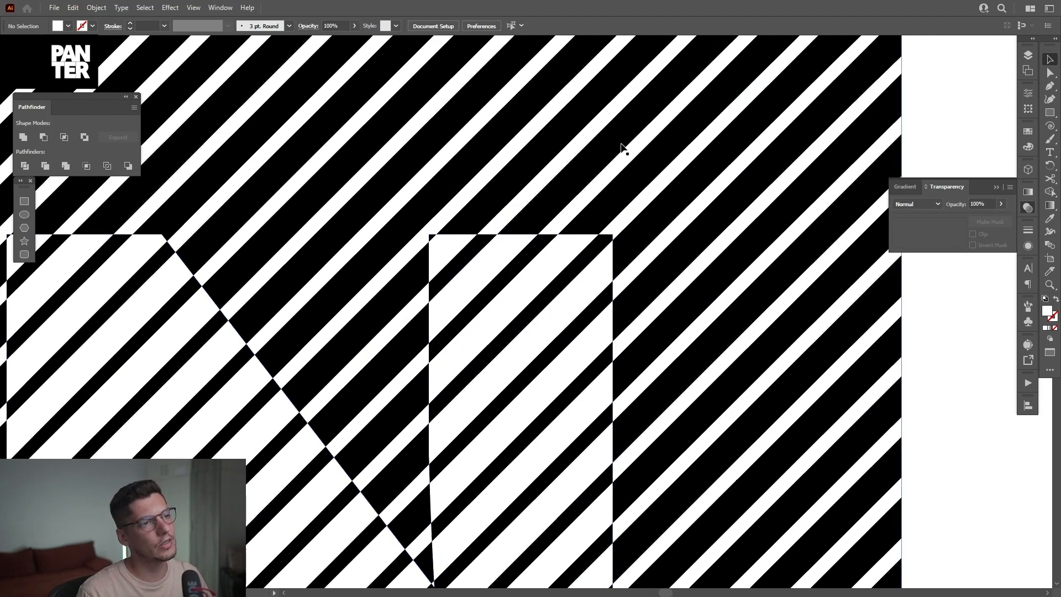
pyautogui.scroll(-4, 622, 147)
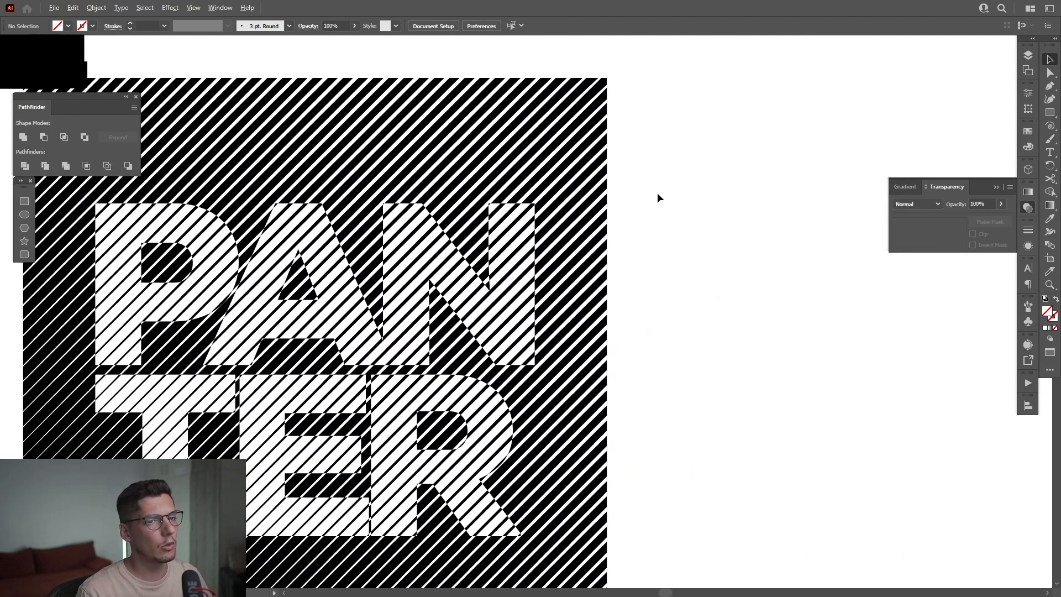
pyautogui.scroll(-1, 658, 194)
pyautogui.moveTo(661, 206); pyautogui.dragTo(762, 209)
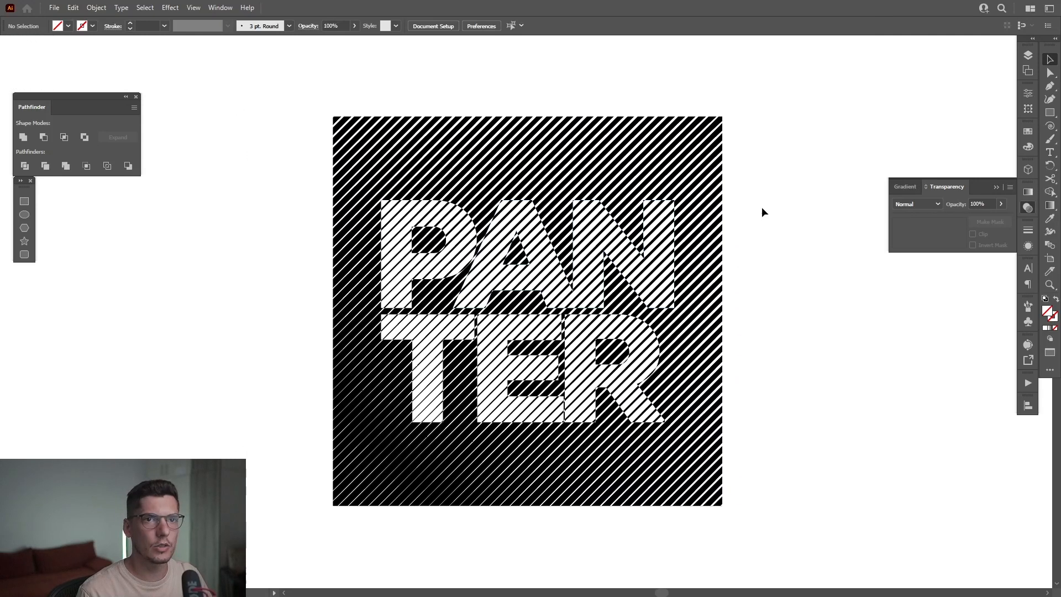
# - Draw a rectangle about 249 × 248 px exactly over the striped square and fill it with a linear gradient
pyautogui.click(1049, 113)
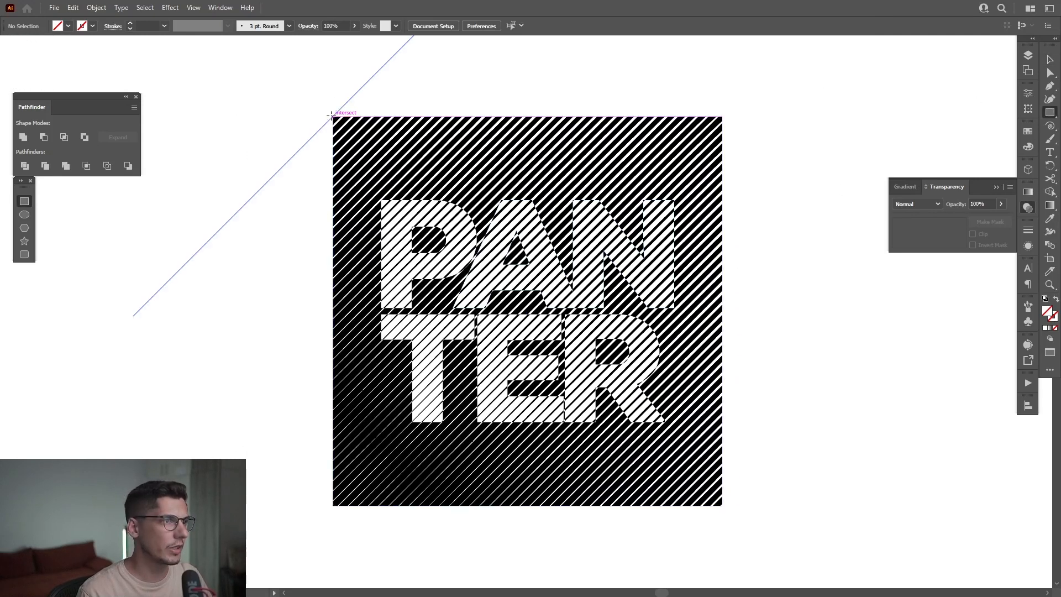
pyautogui.moveTo(331, 115); pyautogui.dragTo(724, 505)
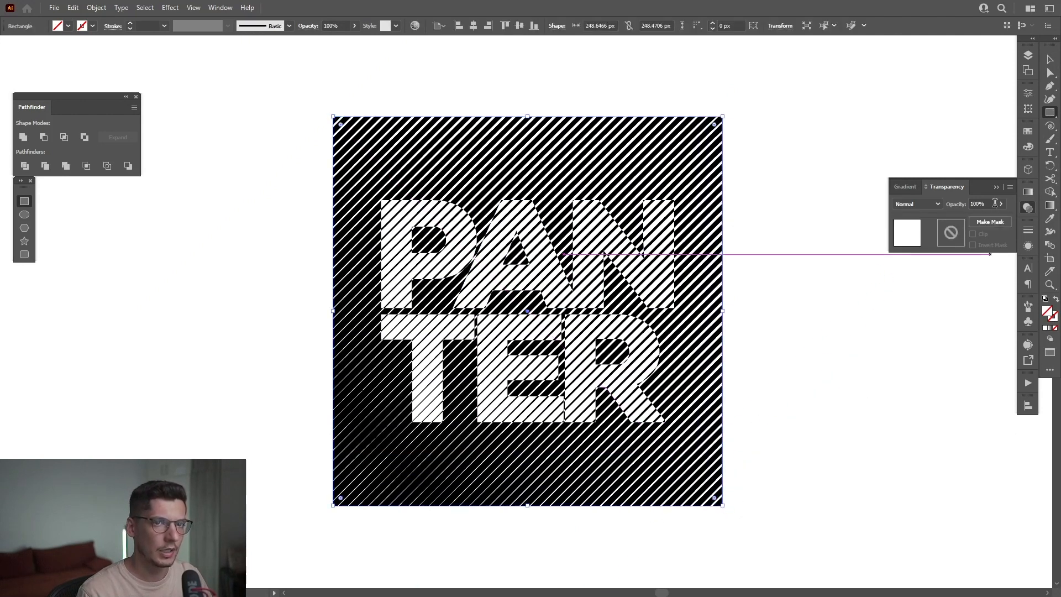
pyautogui.click(1027, 191)
pyautogui.click(948, 270)
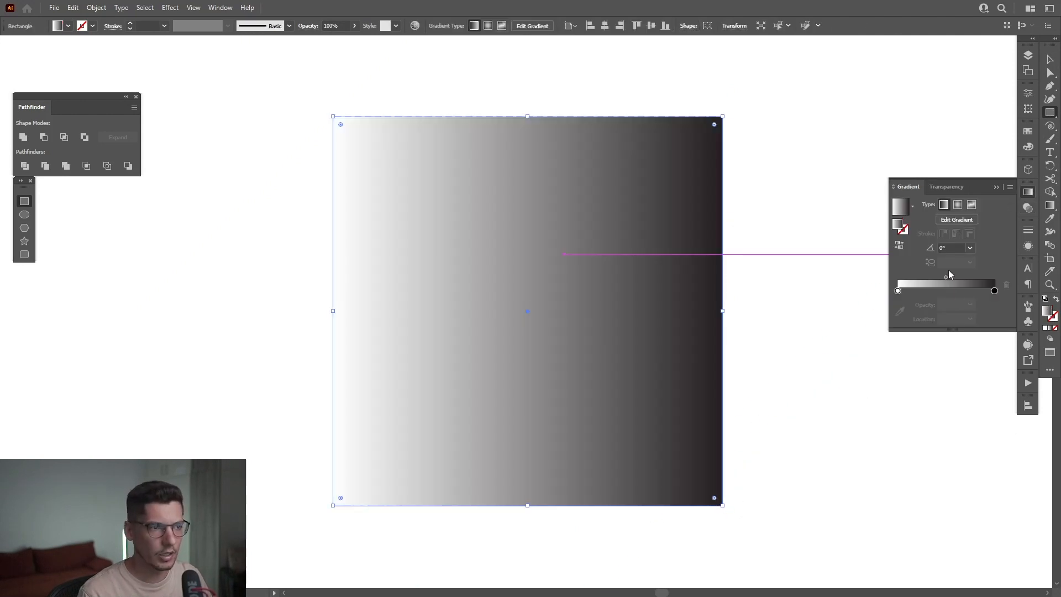
# - Set the gradient's first colour stop to light blue and its last colour stop to yellow
pyautogui.doubleClick(898, 291)
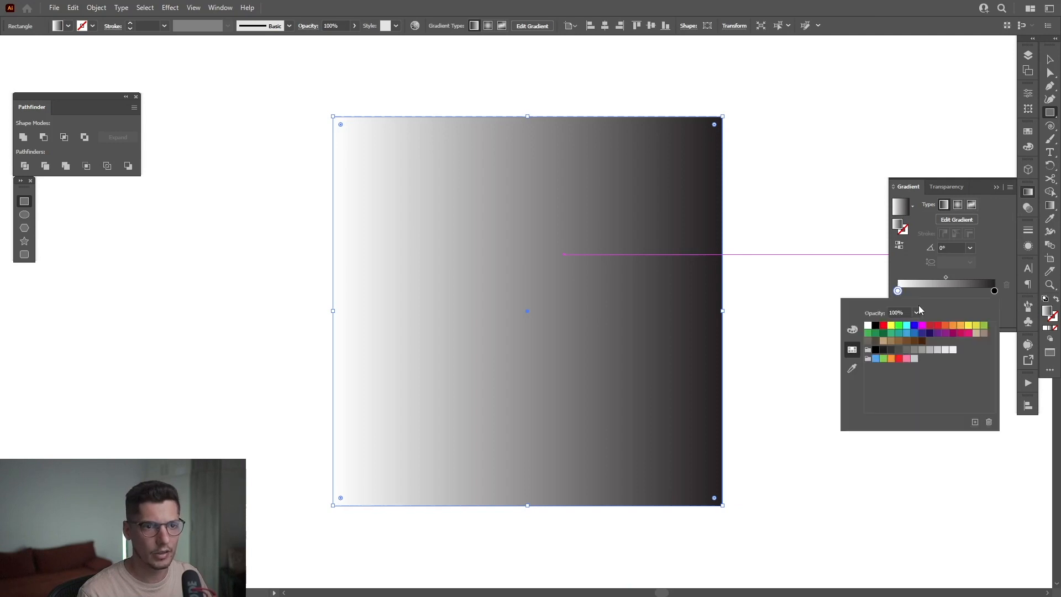
pyautogui.click(907, 333)
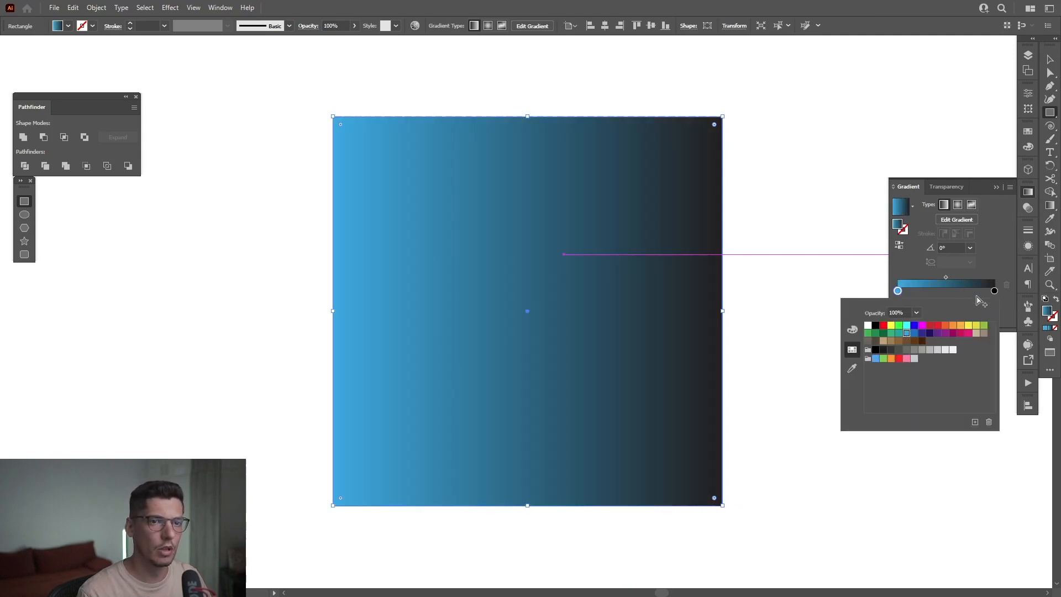
pyautogui.click(994, 291)
pyautogui.click(971, 327)
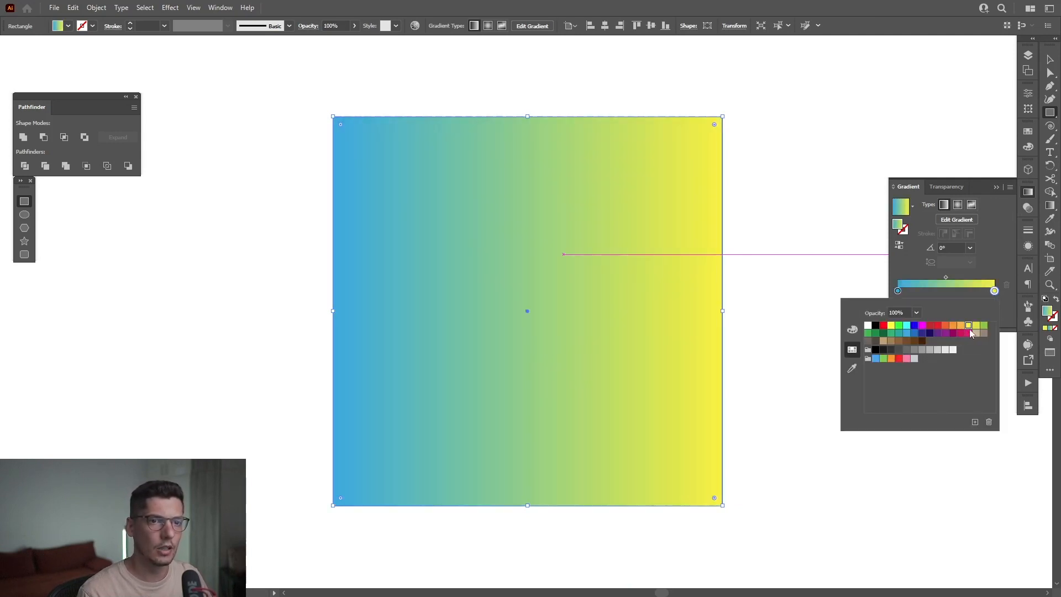
pyautogui.click(705, 213)
# - Redirect the gradient diagonally so that blue starts at the square's upper-right corner and yellow ends at its lower-left corner
pyautogui.press('g')
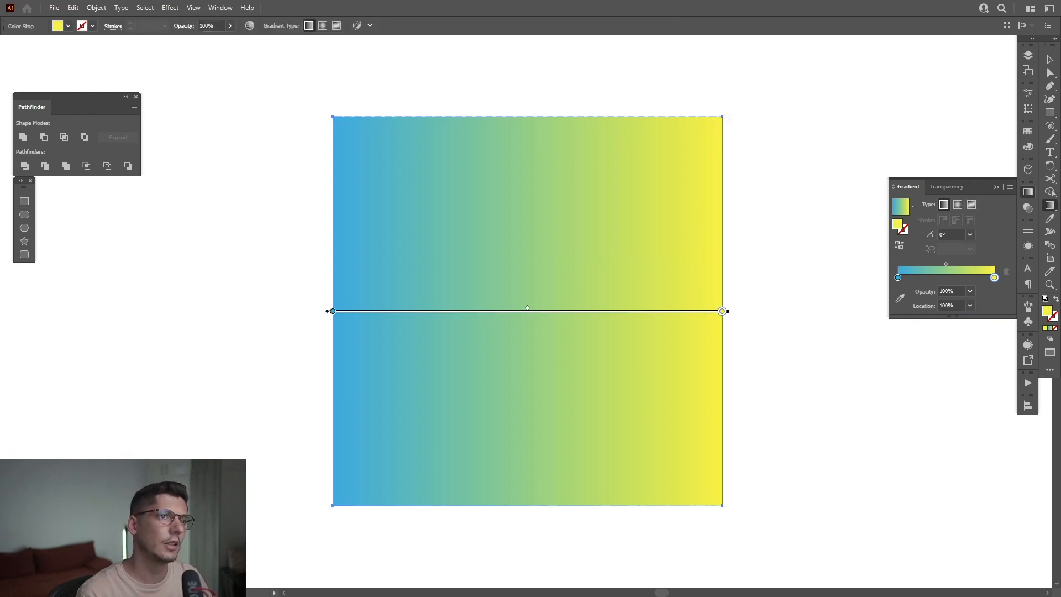
pyautogui.moveTo(731, 118); pyautogui.dragTo(350, 503)
pyautogui.press('v')
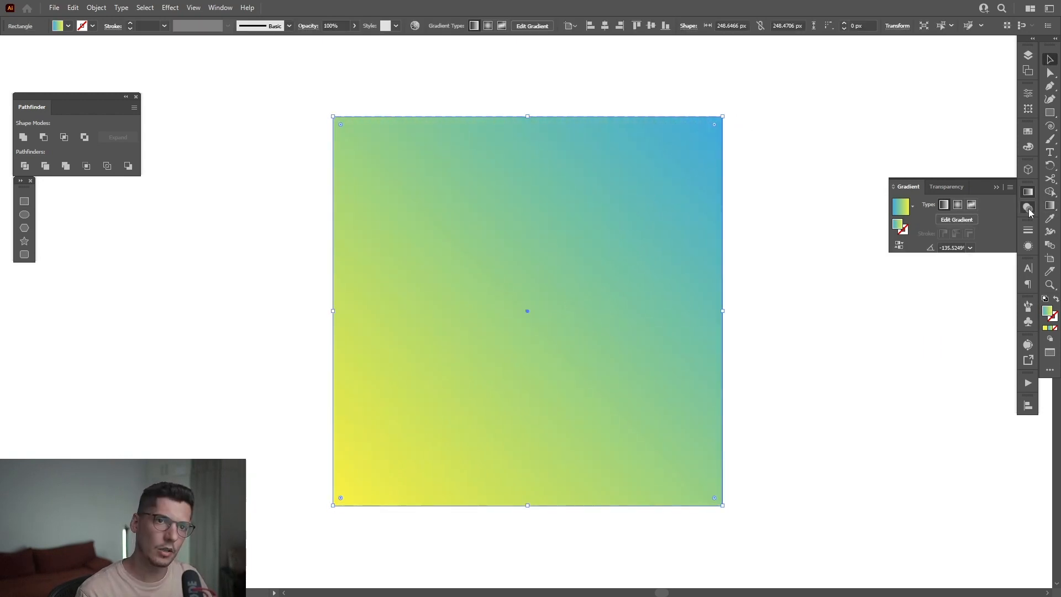
# - Set the gradient square's blending mode to Exclusion
pyautogui.click(1028, 209)
pyautogui.click(924, 204)
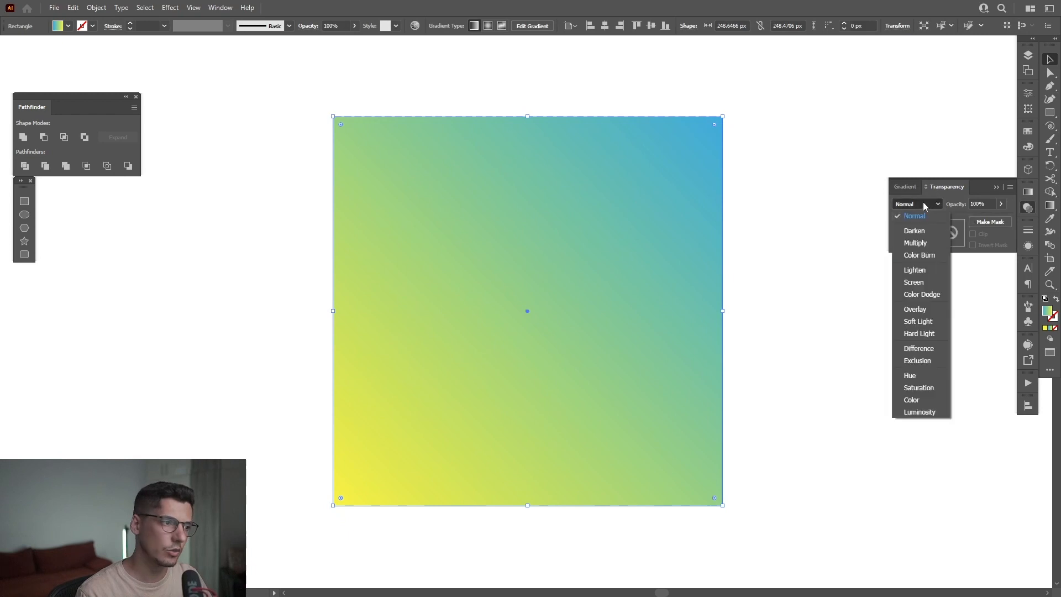
pyautogui.click(917, 360)
pyautogui.scroll(-1, 702, 159)
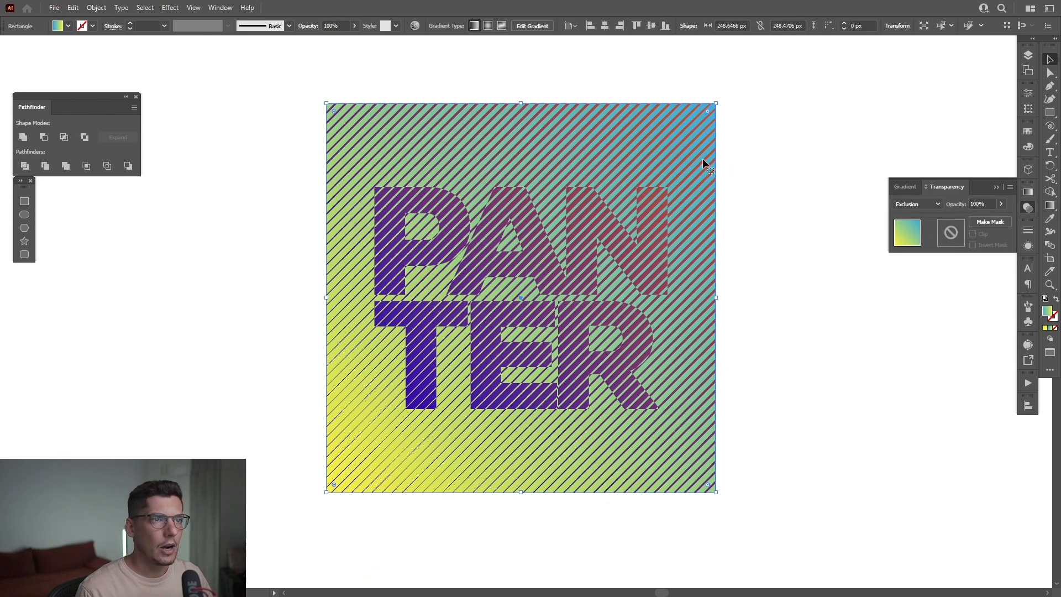
# - Paste a copy of the gradient square in front and shrink it about its centre to about 218 × 217 px
pyautogui.hotkey('ctrl', 'f')
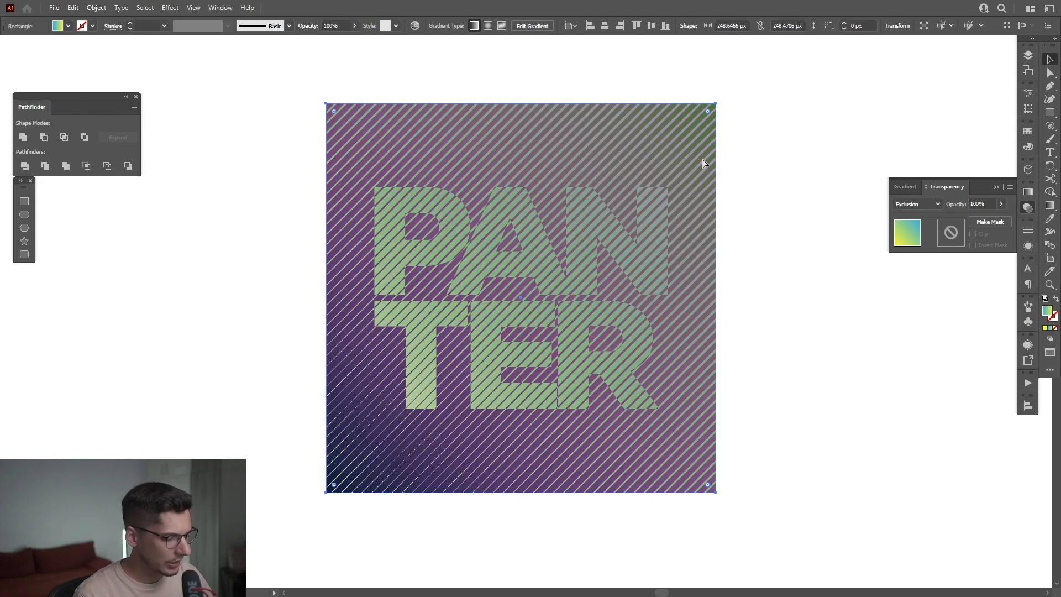
pyautogui.keyDown('shift'); pyautogui.click(733, 108); pyautogui.keyUp('shift')
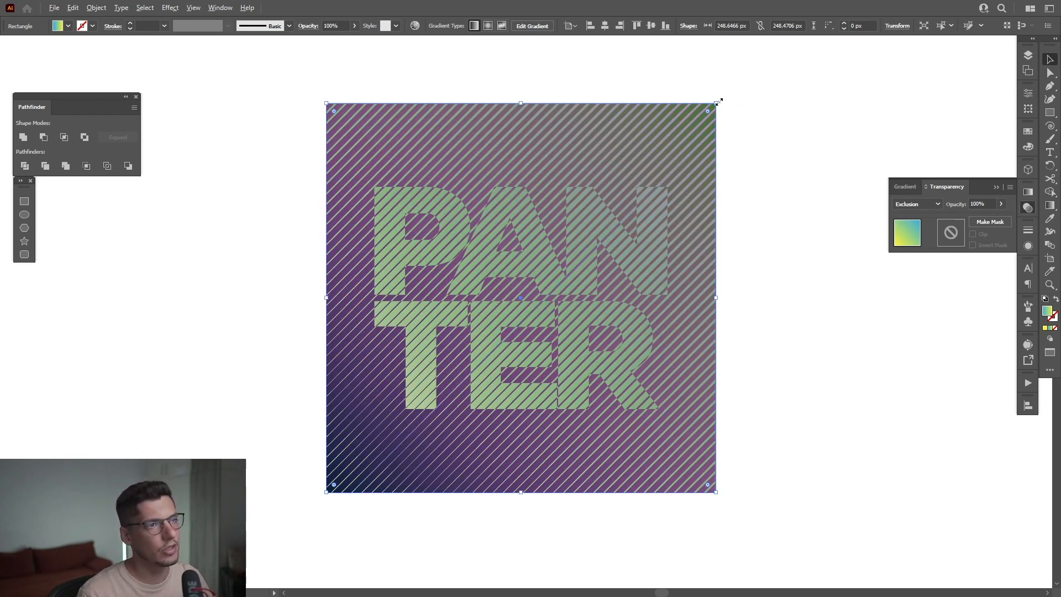
pyautogui.moveTo(717, 103); pyautogui.dragTo(697, 128)
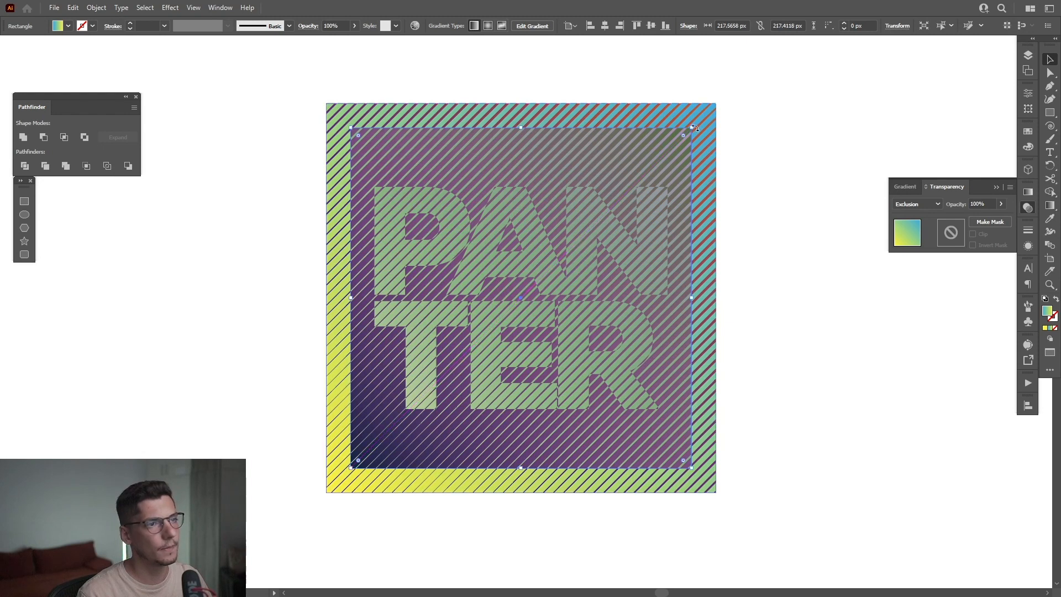
# - Fill the smaller inner square with white and deselect it
pyautogui.click(1032, 135)
pyautogui.click(782, 241)
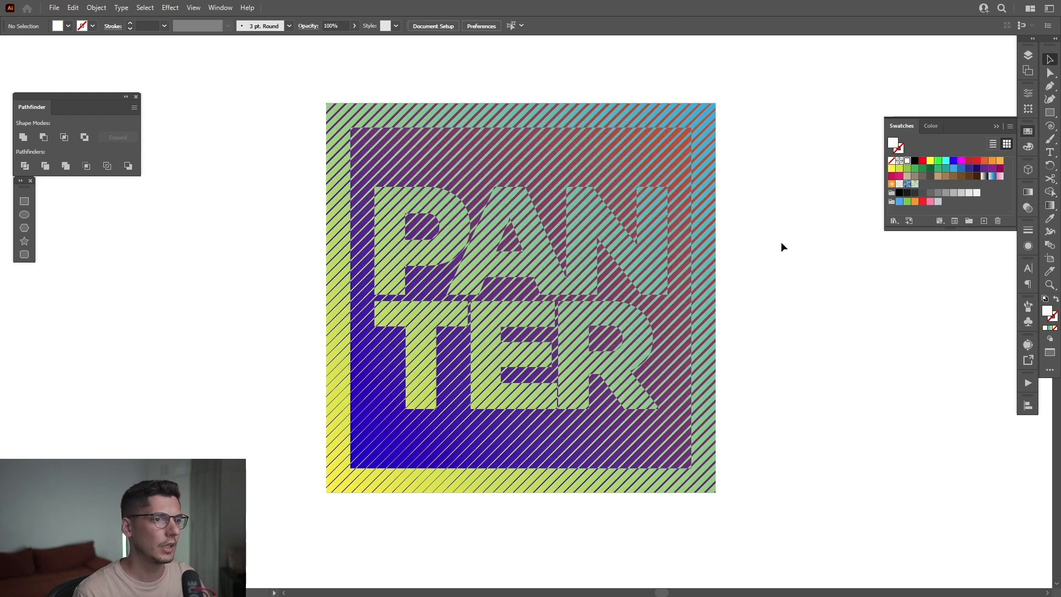
pyautogui.scroll(-2, 758, 248)
pyautogui.moveTo(757, 246); pyautogui.dragTo(746, 277)
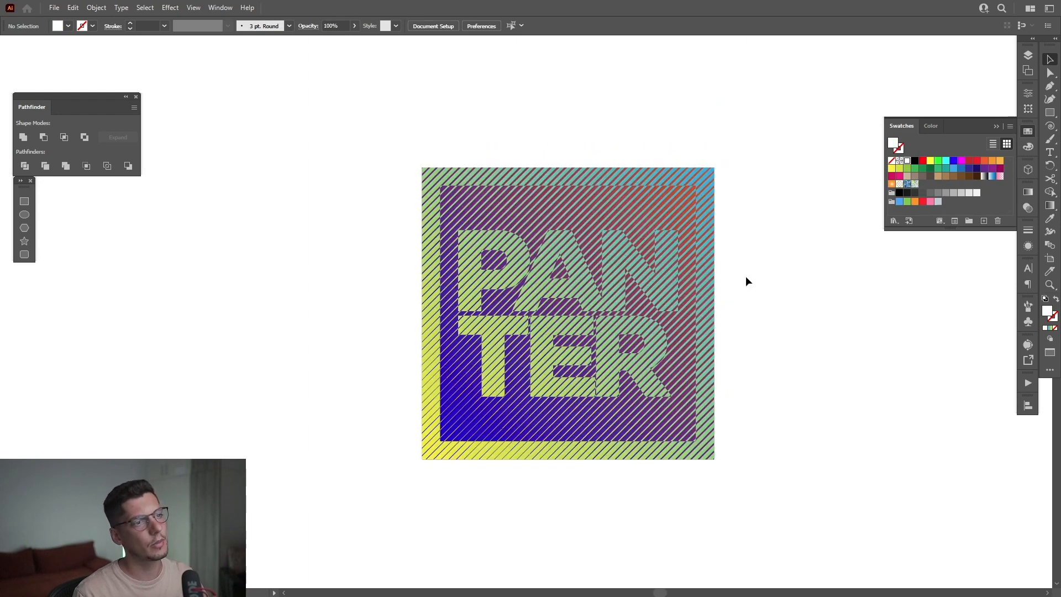
# - Enlarge the outer gradient square about its centre to about 265 × 264 px, leaving a border around the stripes
pyautogui.scroll(2, 746, 276)
pyautogui.click(706, 308)
pyautogui.moveTo(706, 308); pyautogui.dragTo(718, 311)
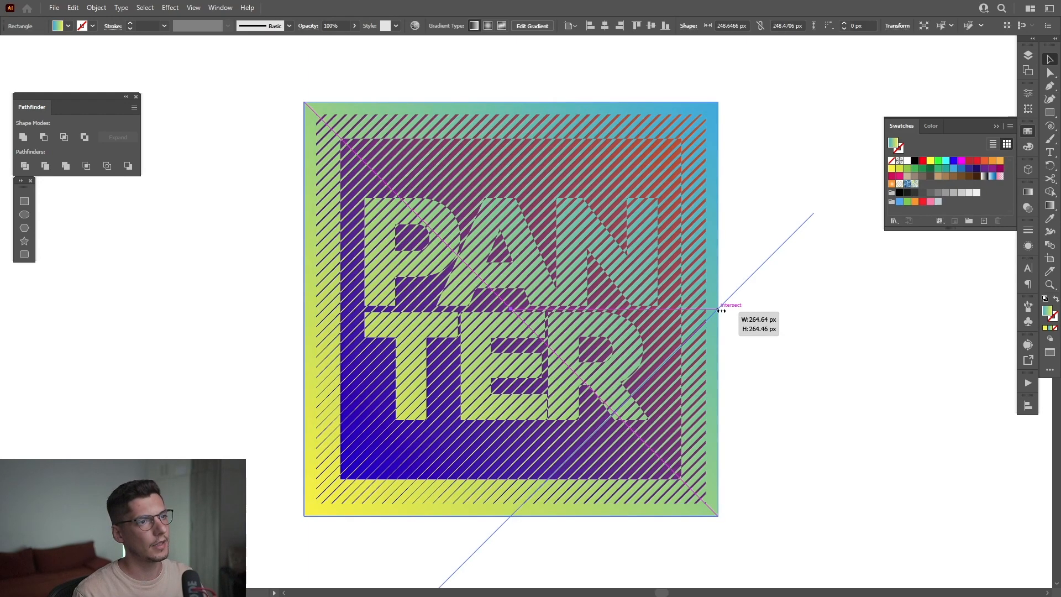
pyautogui.click(925, 336)
pyautogui.click(997, 126)
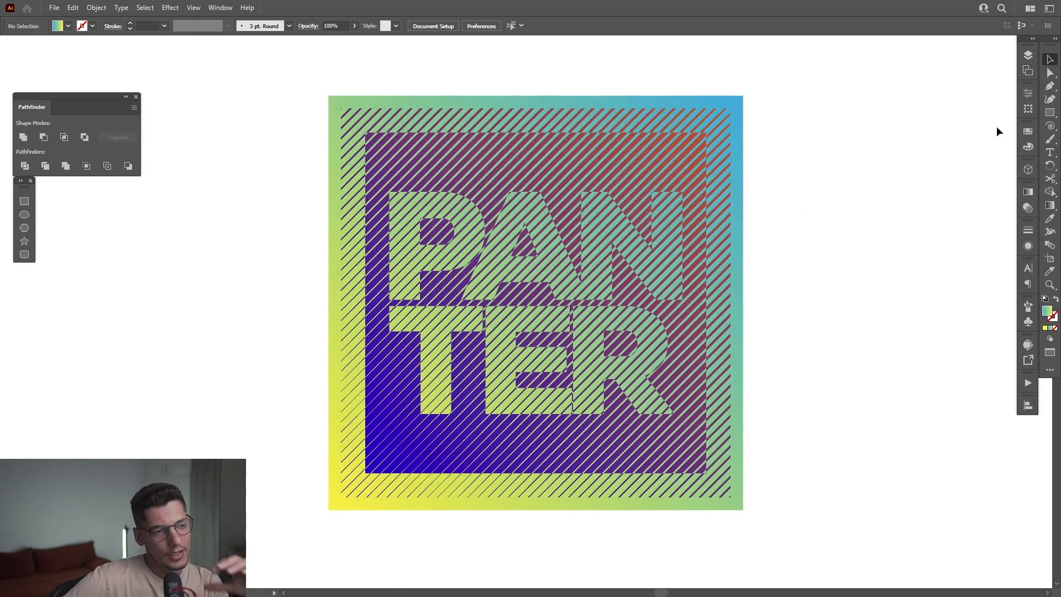